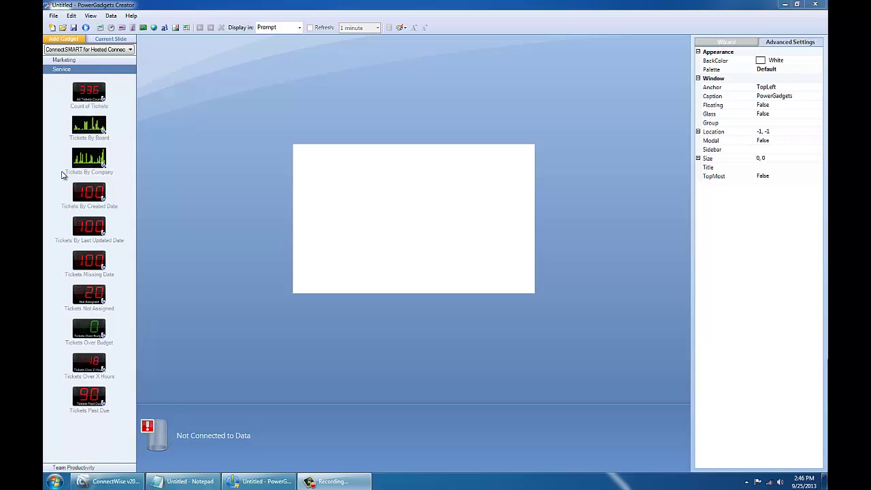
Add the Tickets By Created Date gauge and make its background Transparent.
double_click(91, 195)
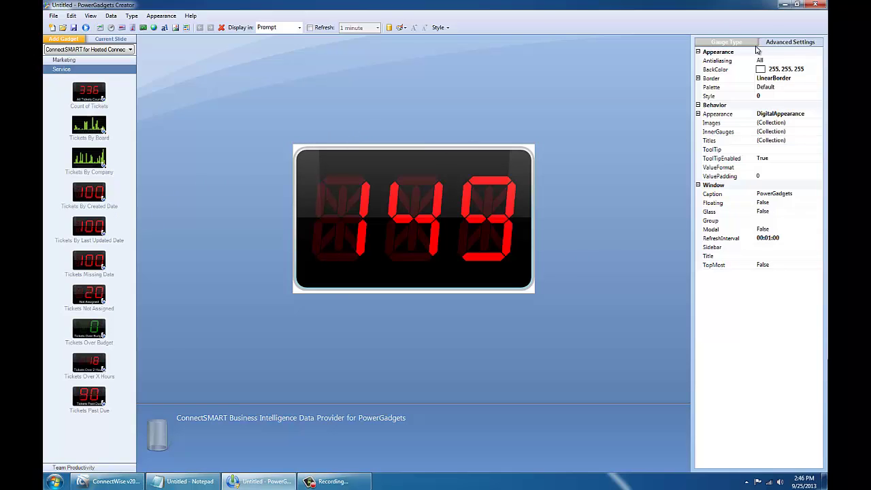
left_click(780, 70)
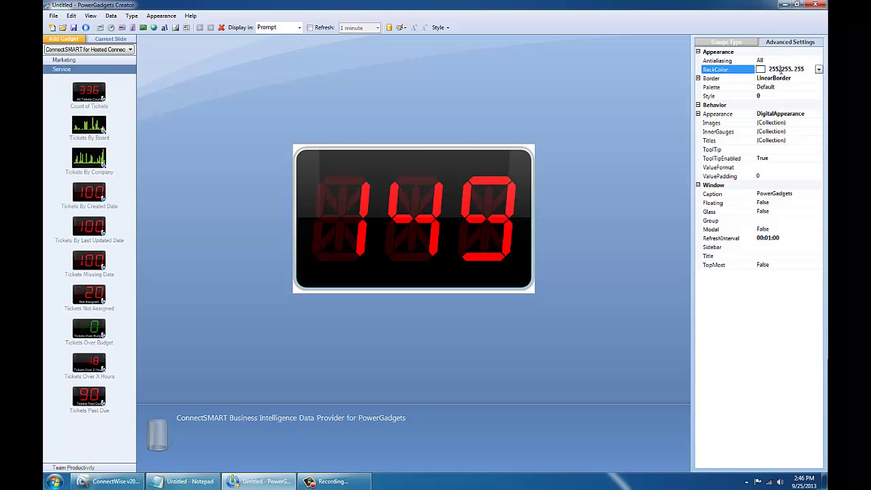
left_click(819, 70)
left_click(764, 81)
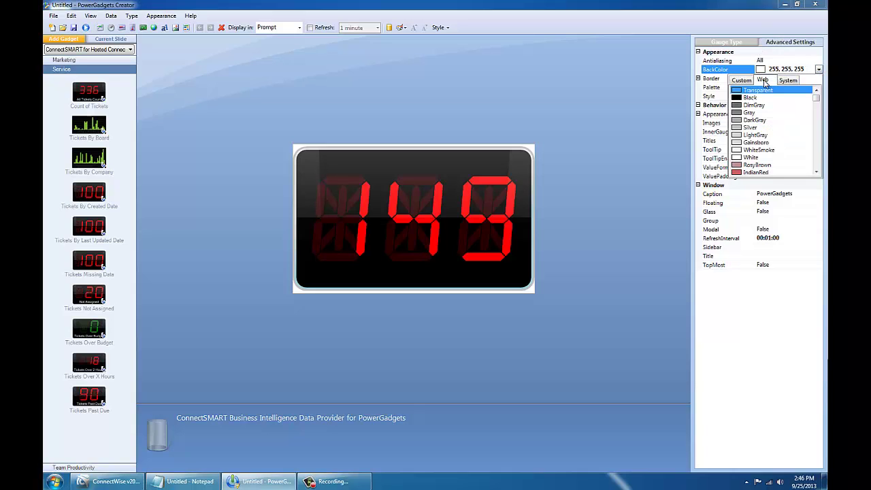
left_click(767, 90)
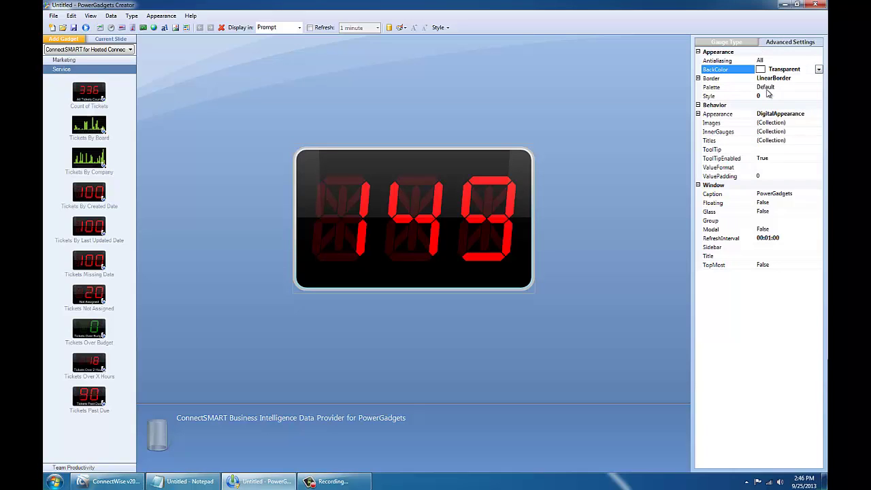
Turn off the glare on the gauge's LinearBorder16 border.
left_click(698, 79)
left_click(806, 133)
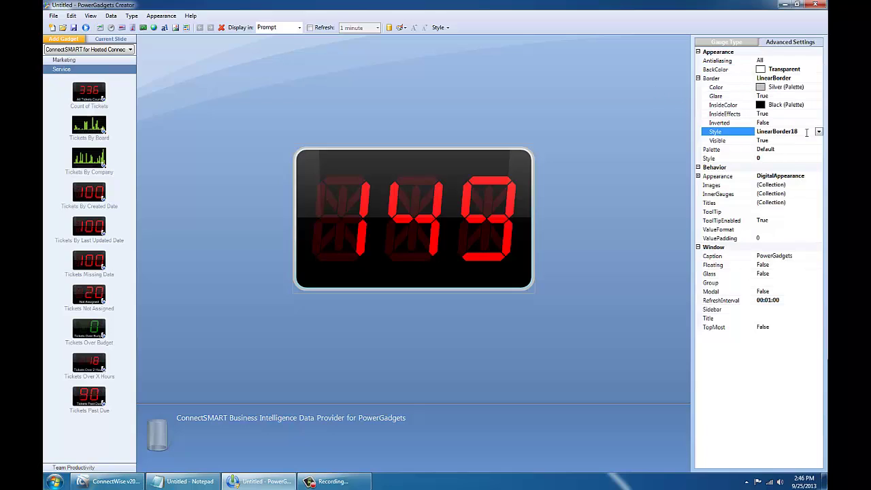
scroll(806, 132, "up", 2)
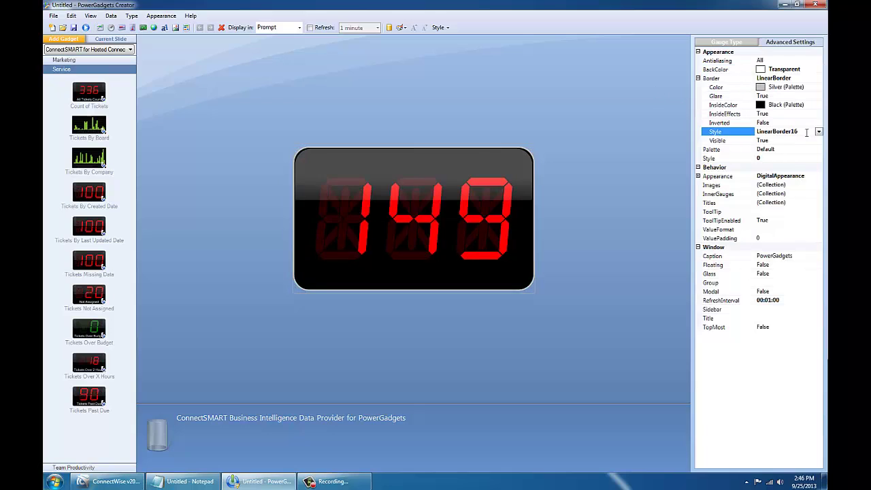
double_click(769, 96)
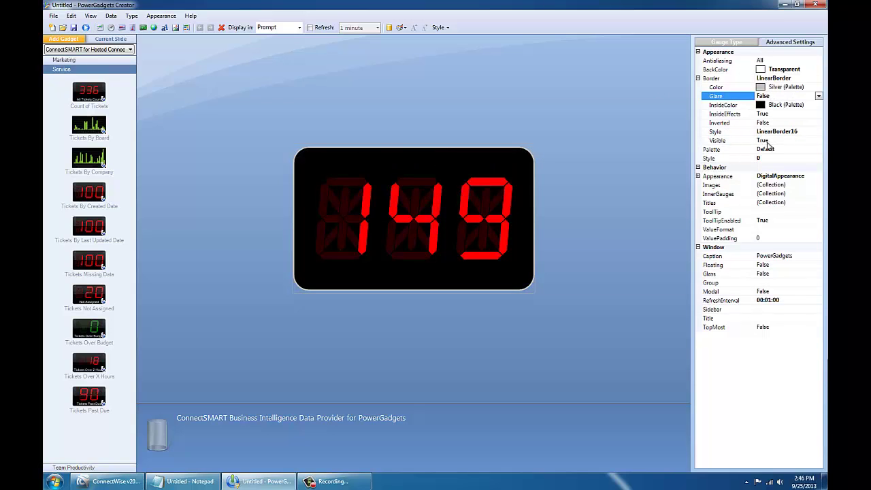
Change the gauge digits from Red to LightBlue at size 0.6.
left_click(698, 176)
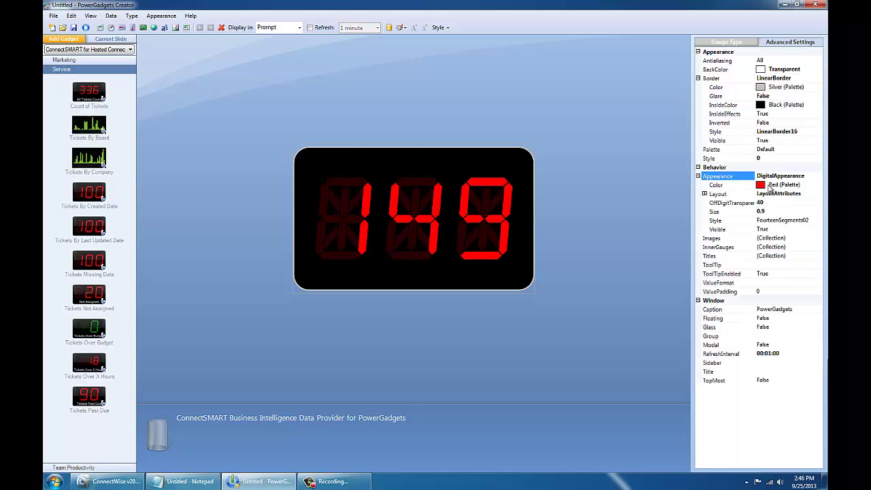
left_click(771, 186)
left_click(782, 185)
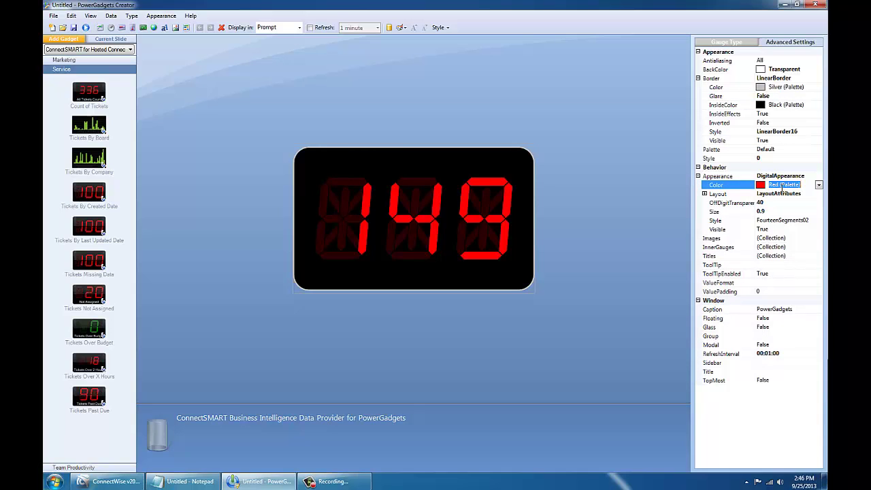
key("BackSpace")
type("lightblue")
key("Return")
left_click(769, 210)
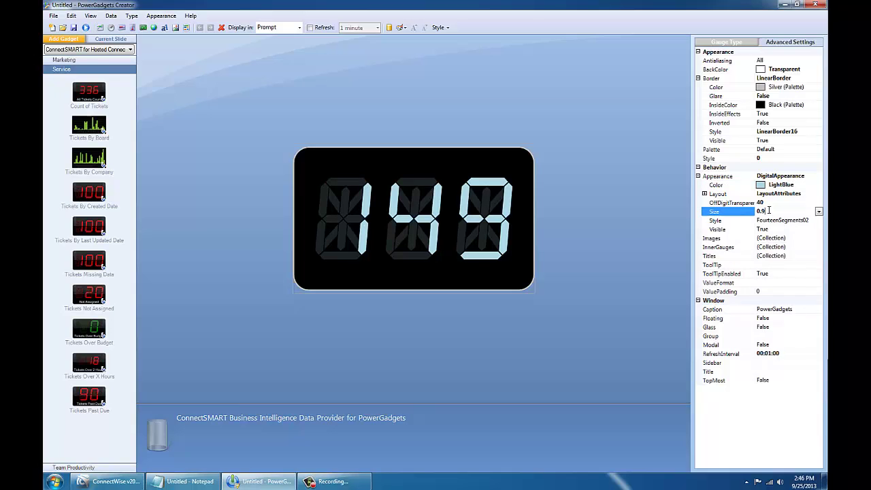
type("0.6")
key("Return")
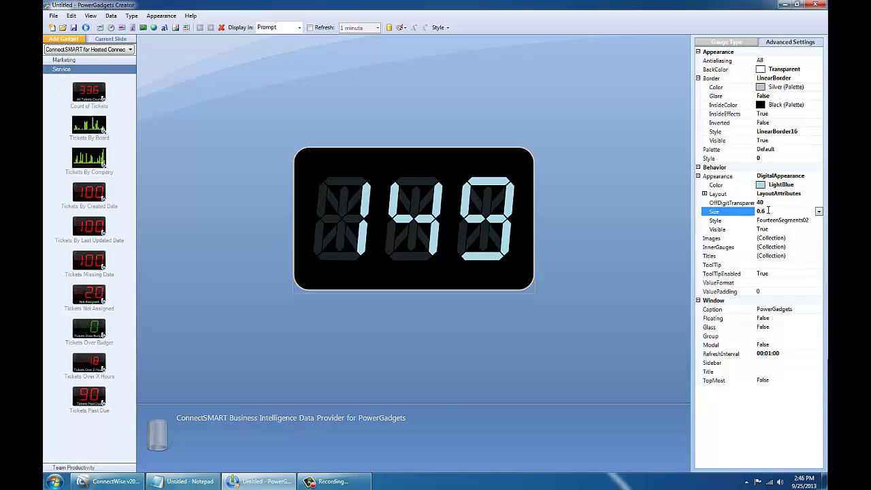
Add the title 'CSM Helpdesk' aligned TopCenter.
left_click(728, 256)
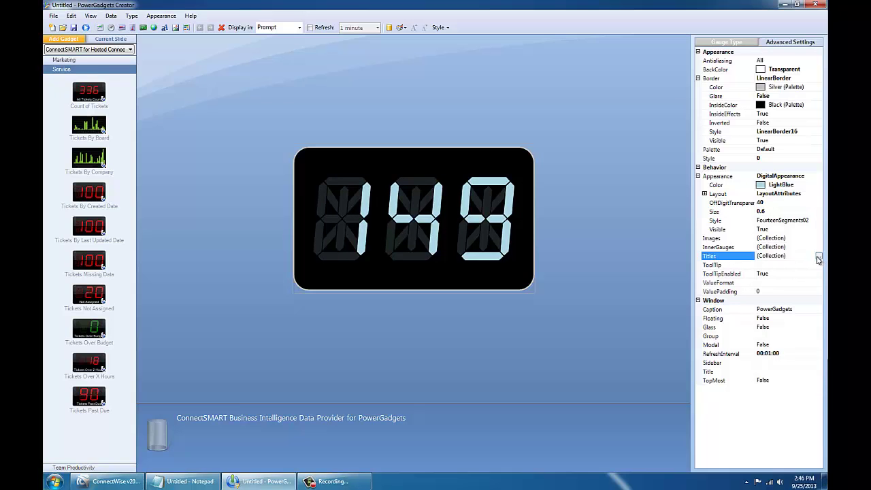
left_click(818, 256)
left_click(348, 289)
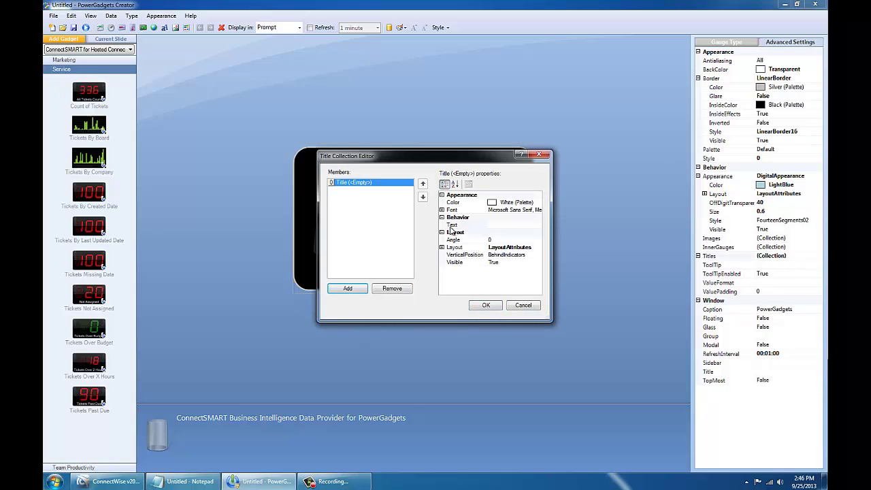
left_click(514, 225)
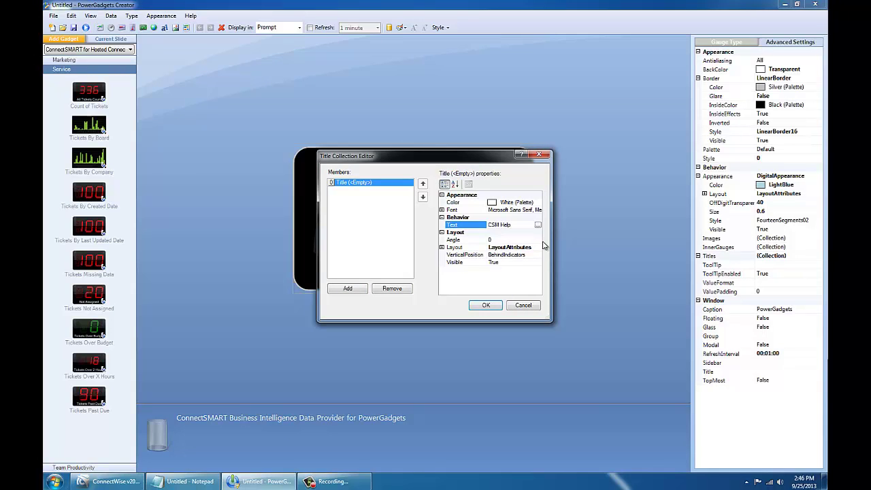
type("CSM Helpdesk")
left_click(442, 247)
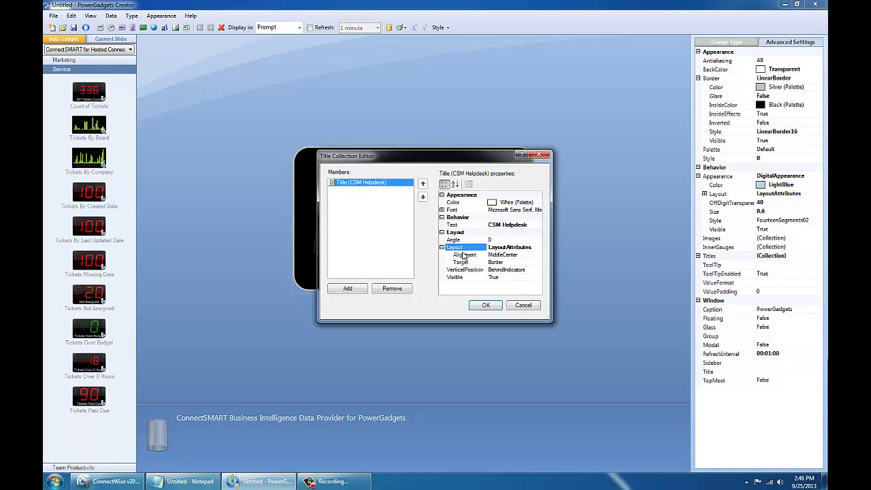
left_click(509, 256)
left_click(538, 255)
left_click(516, 265)
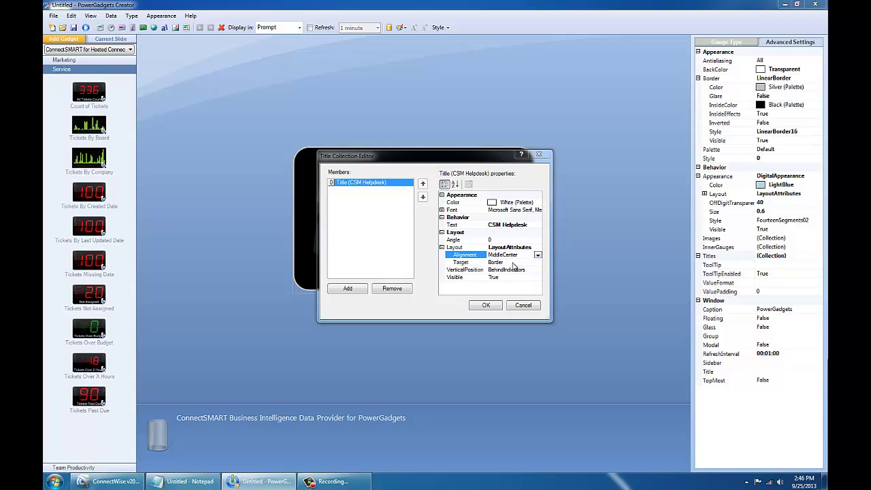
left_click(486, 306)
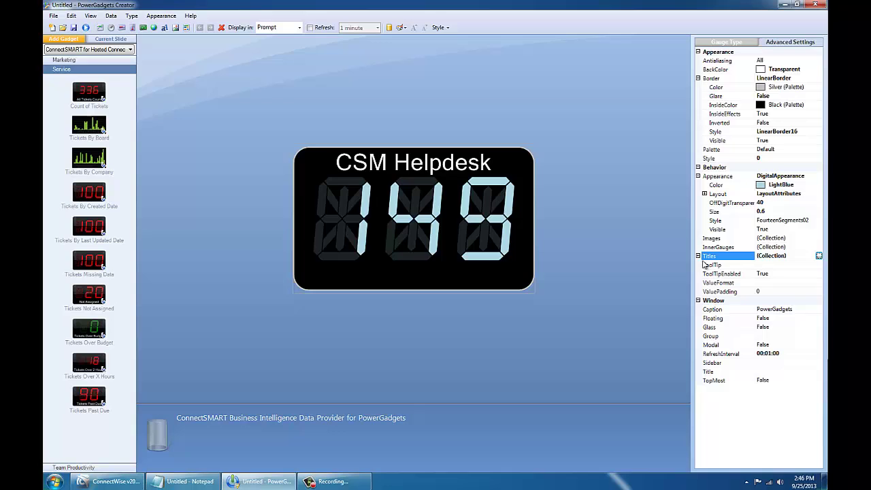
Add a second title 'Opened Yesterday' aligned BottomCenter.
left_click(819, 256)
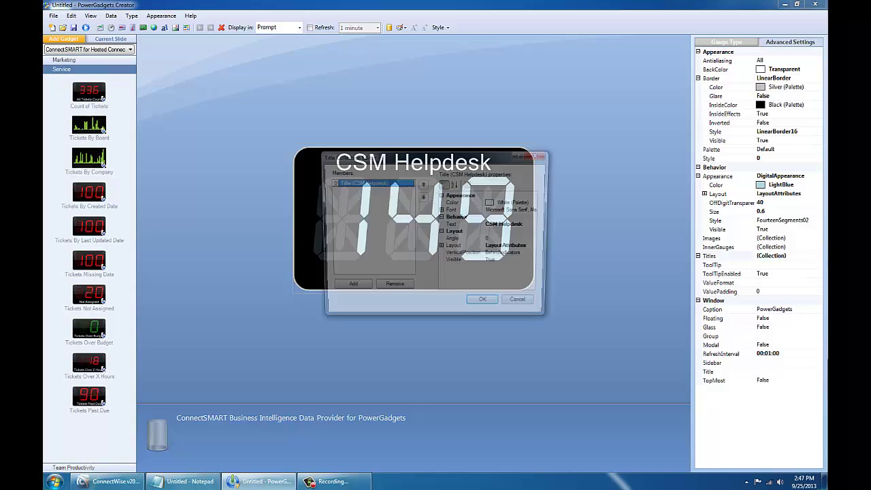
left_click(344, 289)
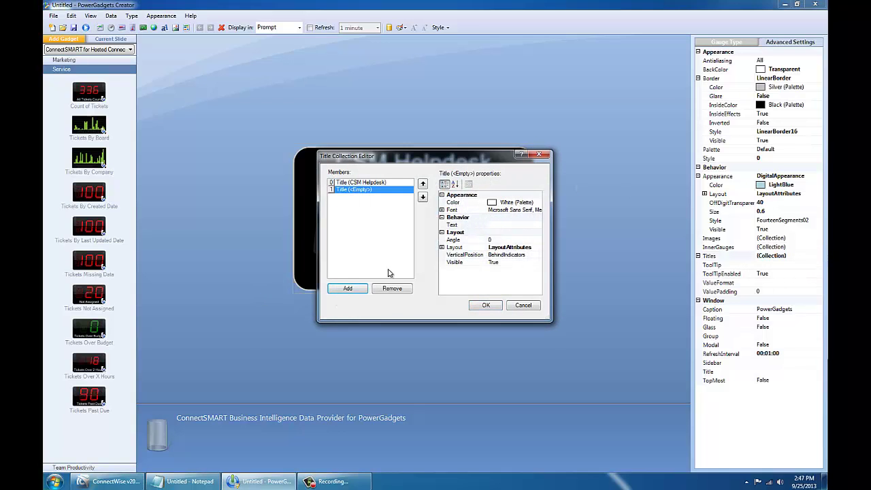
left_click(499, 225)
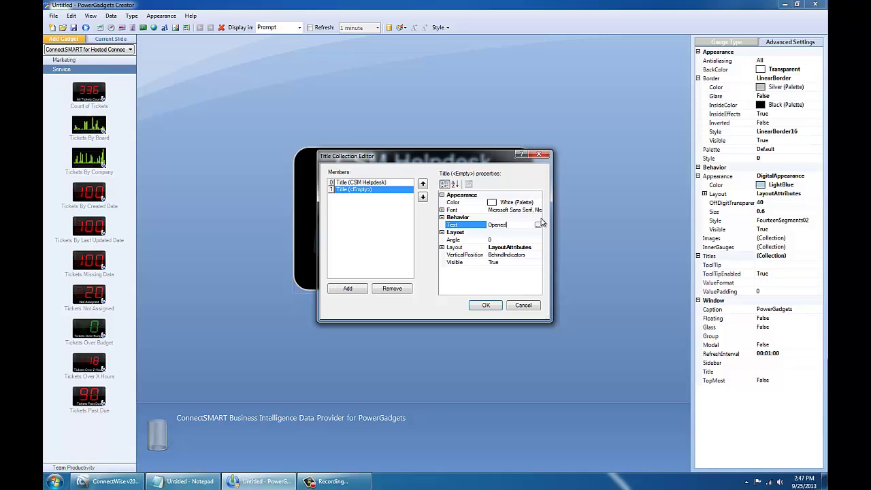
type("Opened Yesterday")
left_click(442, 247)
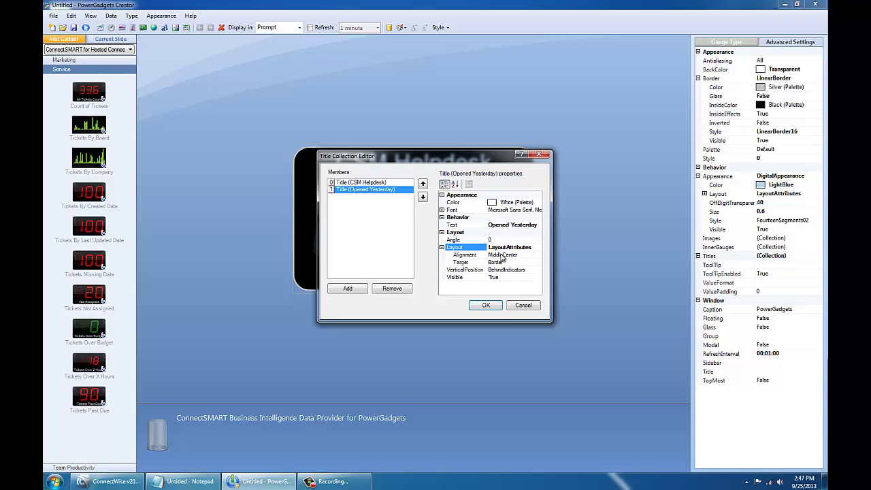
left_click(502, 257)
left_click(537, 255)
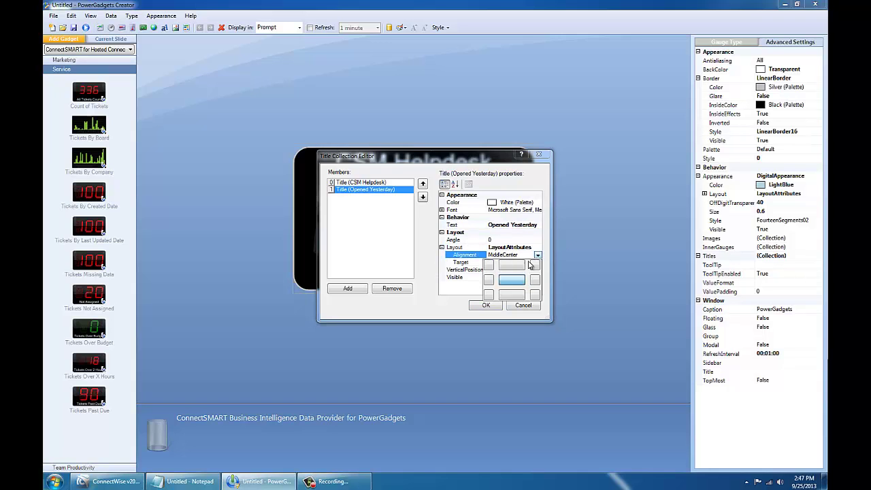
left_click(511, 296)
left_click(486, 305)
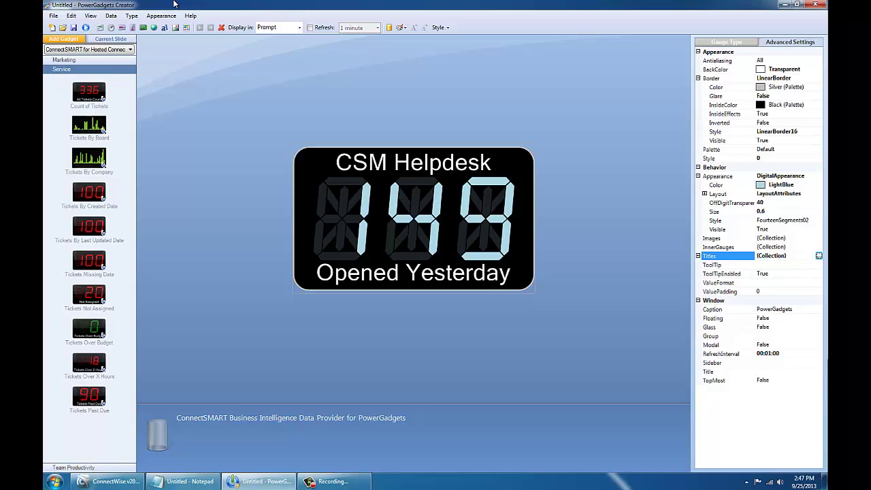
Set the date_entered parameter's custom default date to 9/24/2013.
left_click(110, 15)
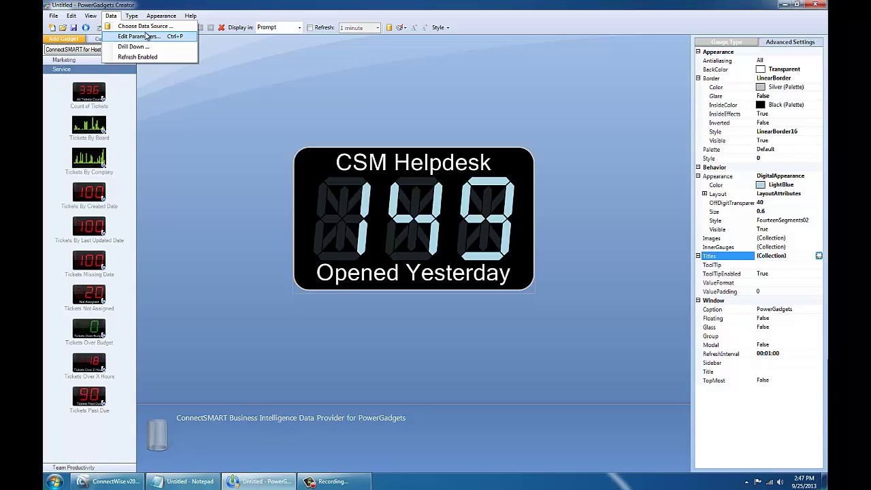
left_click(140, 36)
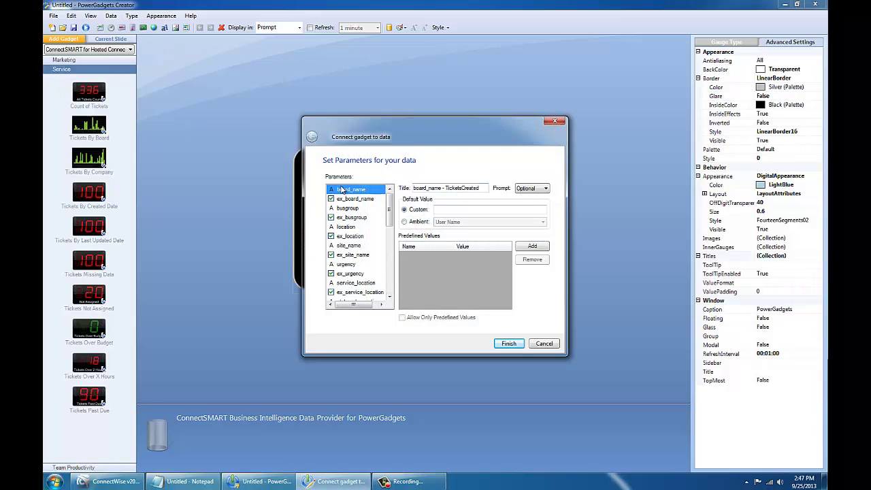
left_click(443, 209)
left_click_drag(389, 203, 389, 272)
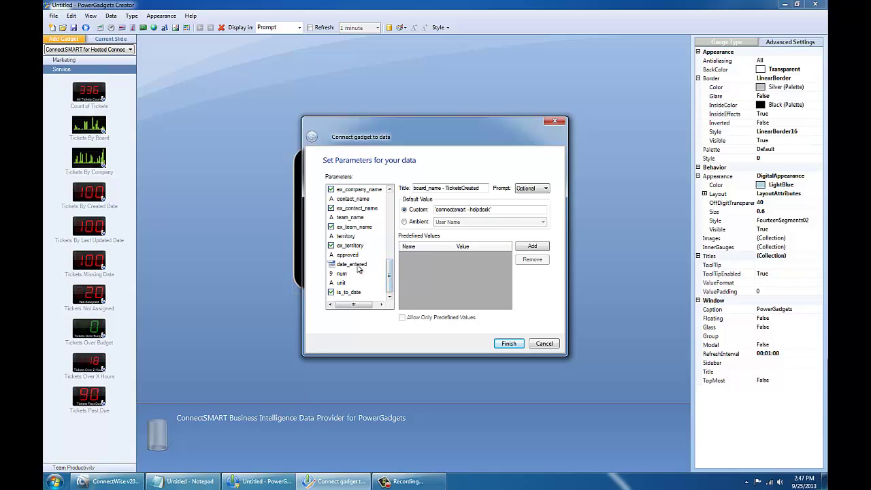
left_click(354, 264)
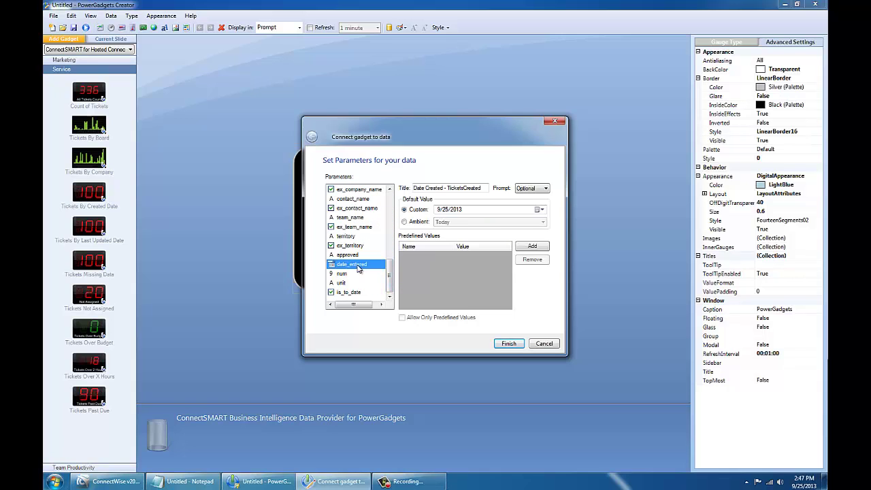
left_click(447, 212)
type("24")
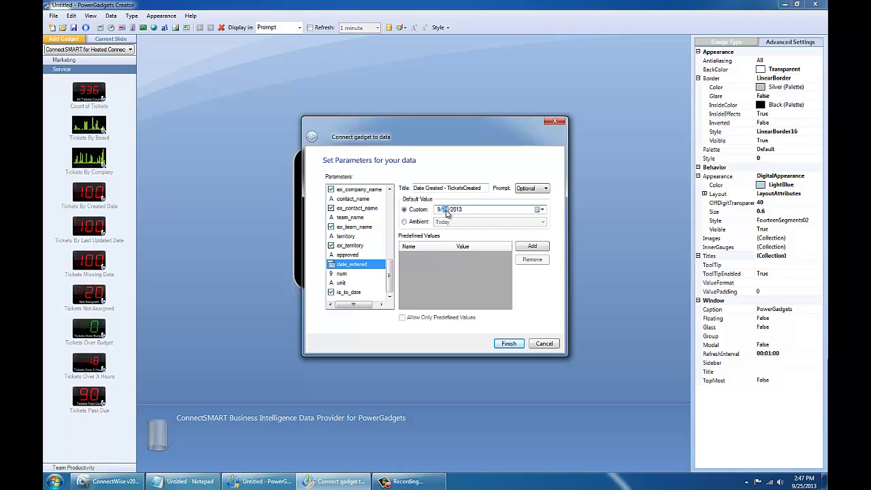
Set is_to_date's default to False and finish the data connection.
left_click(357, 275)
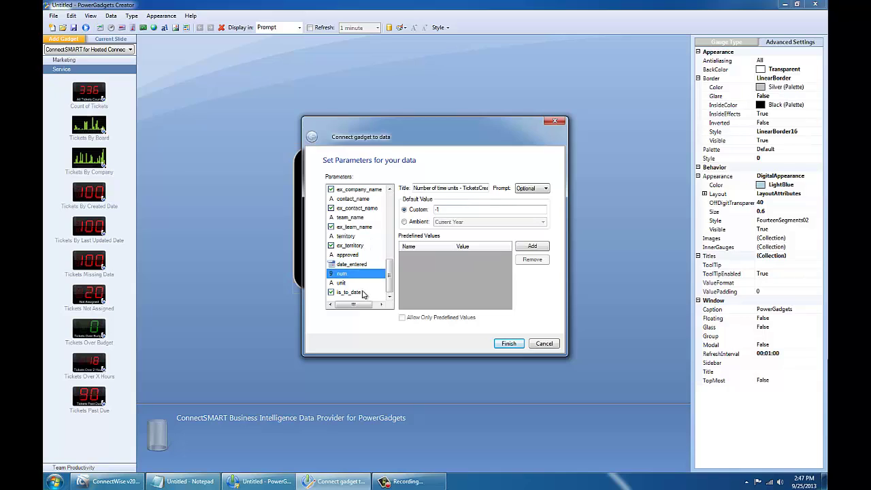
left_click(363, 293)
left_click(449, 212)
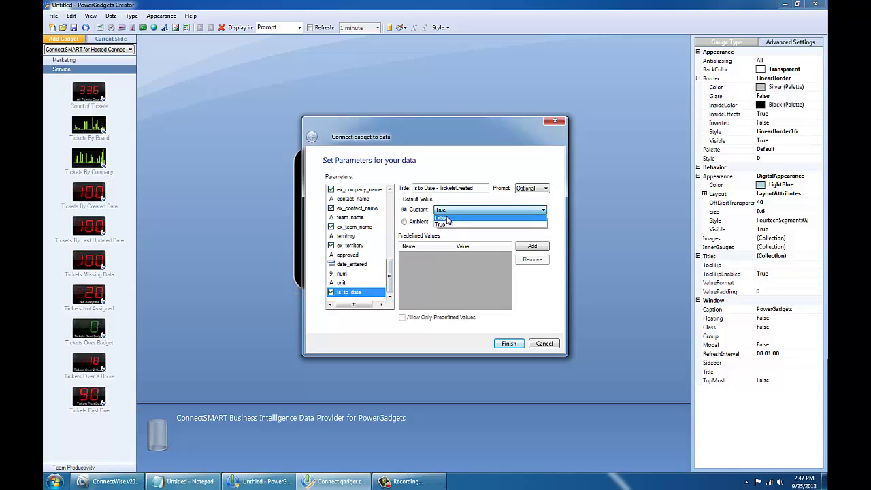
left_click(448, 219)
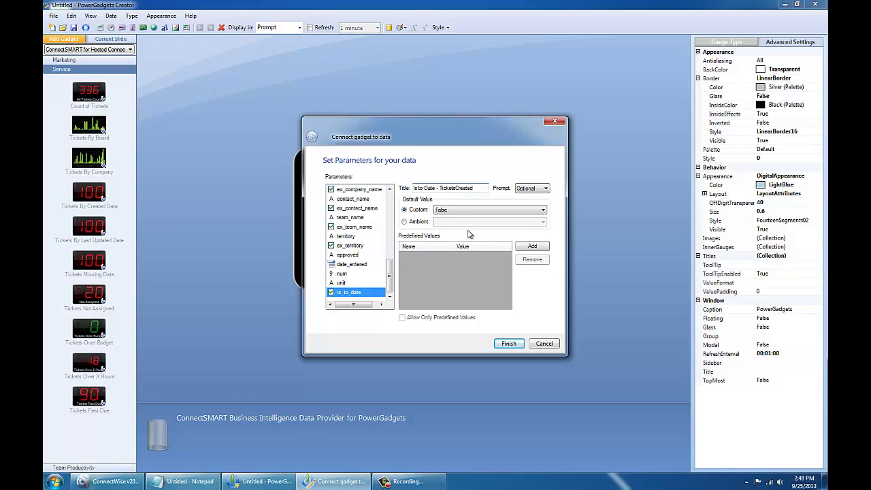
left_click(509, 343)
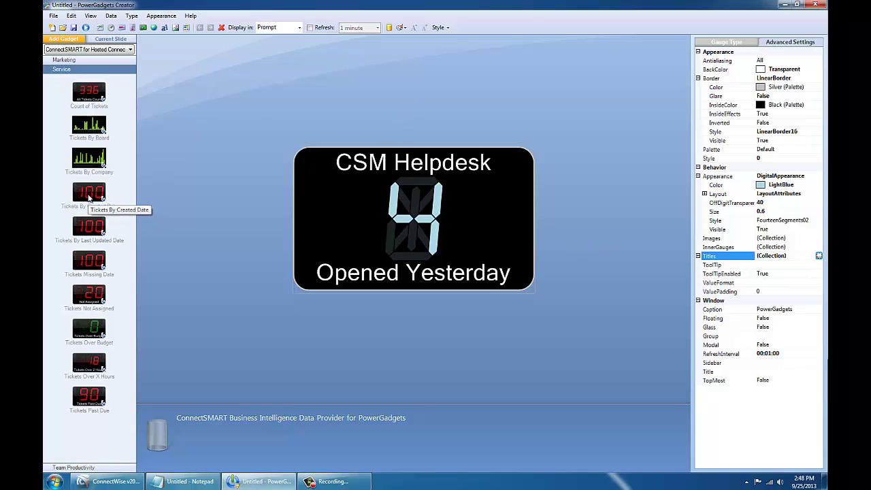
Add another Tickets By Created Date gadget named TicketsToday.
double_click(88, 197)
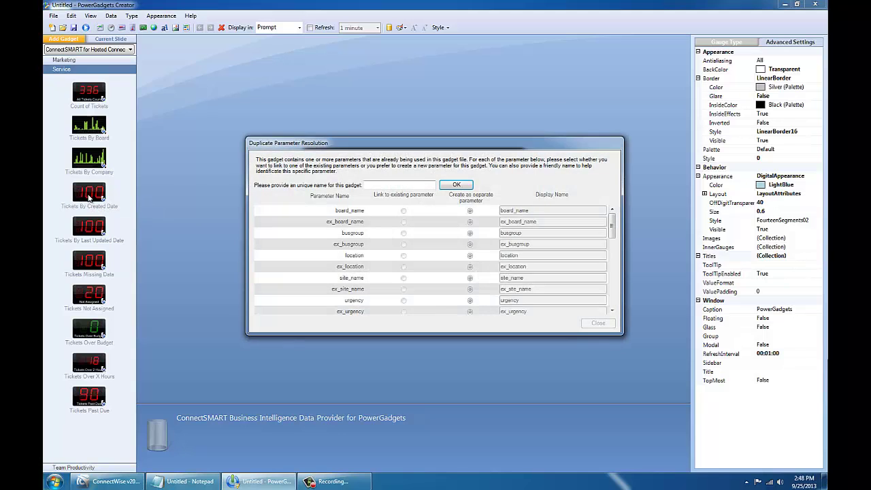
left_click_drag(331, 144, 325, 135)
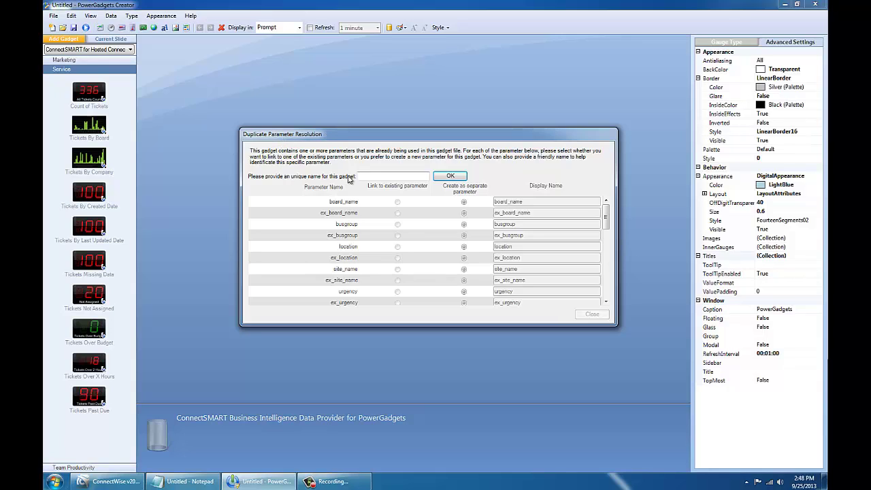
left_click(378, 175)
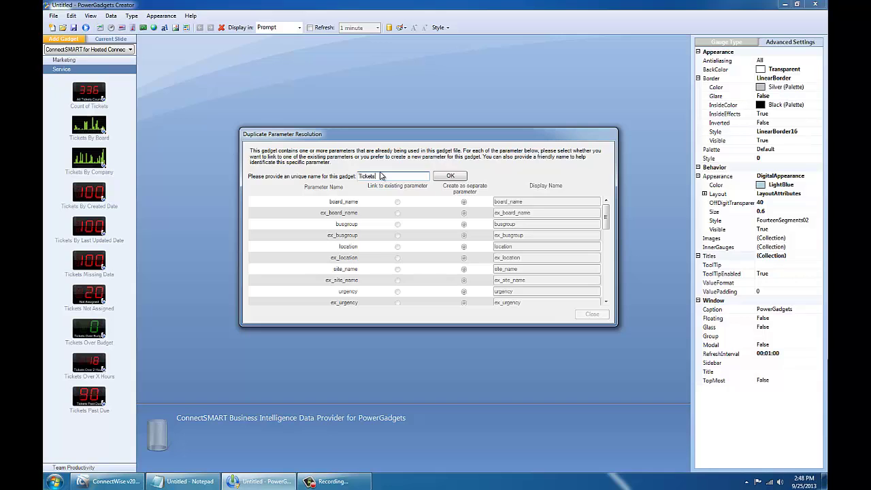
type("TicketsToday")
left_click(450, 175)
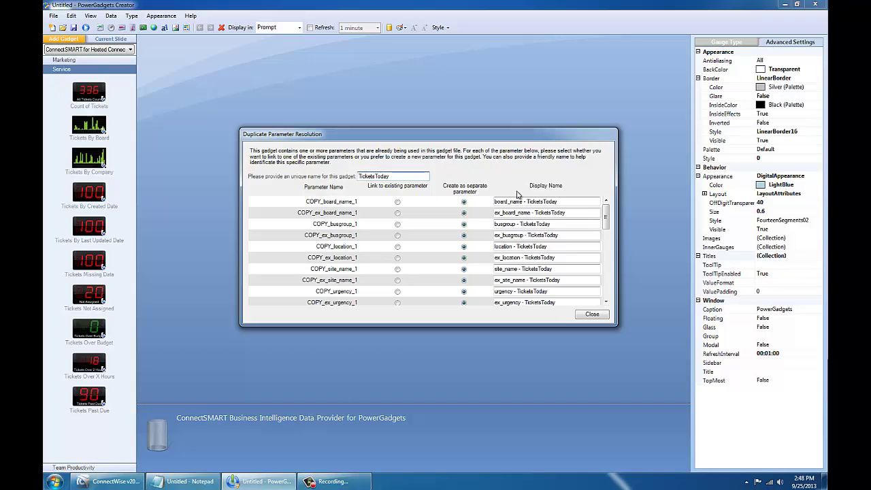
Link the duplicate parameters board_name through servicetype to the existing ones.
left_click_drag(483, 136, 489, 103)
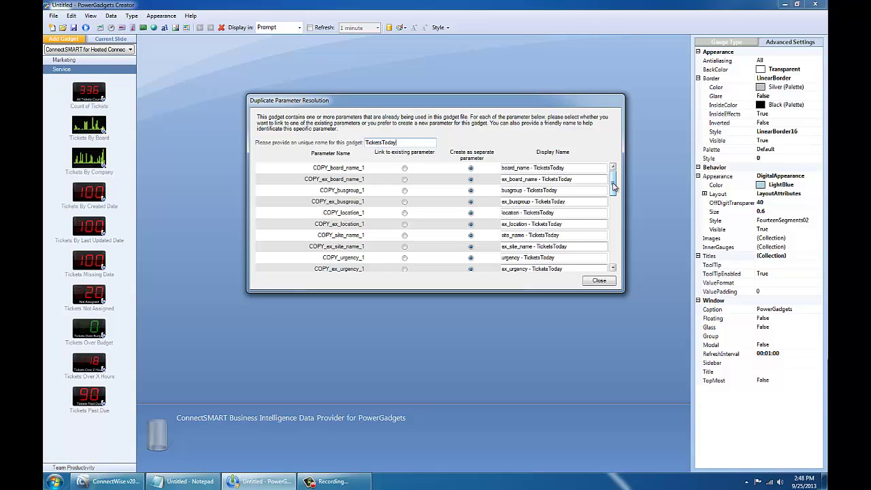
left_click(404, 167)
left_click(405, 179)
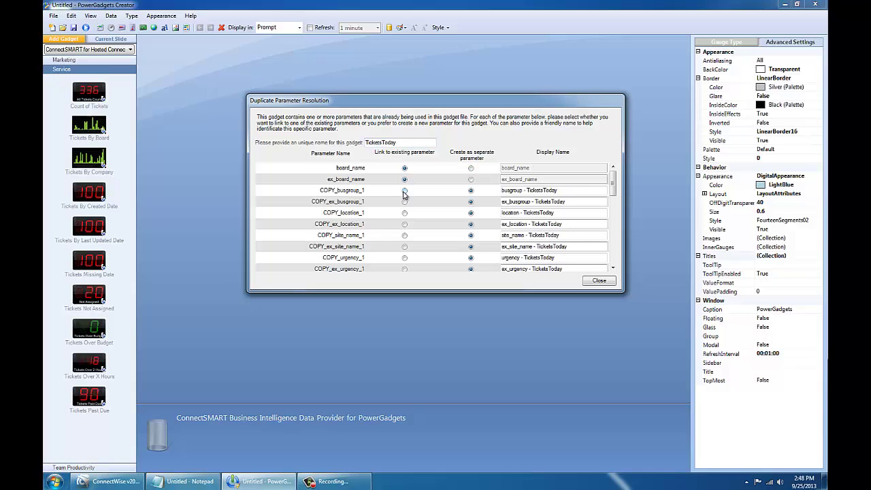
left_click(404, 190)
left_click(404, 202)
left_click(404, 213)
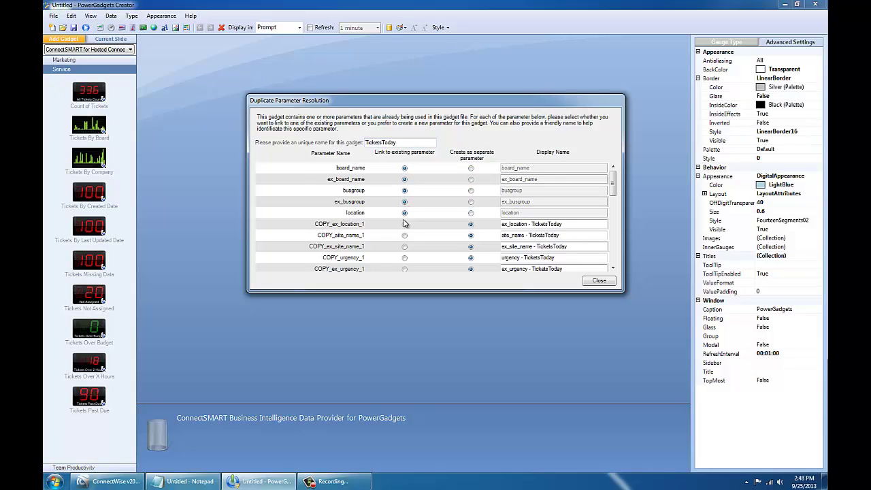
left_click(405, 224)
left_click(404, 235)
scroll(405, 235, "down", 2)
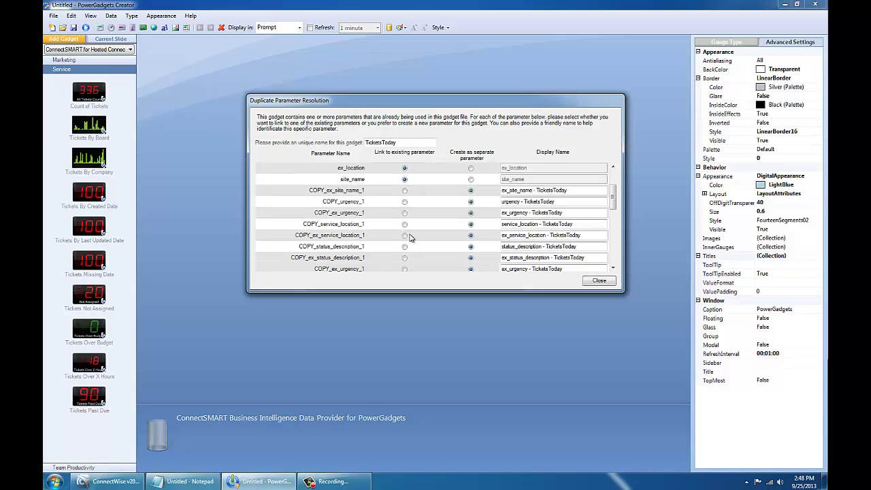
left_click(405, 191)
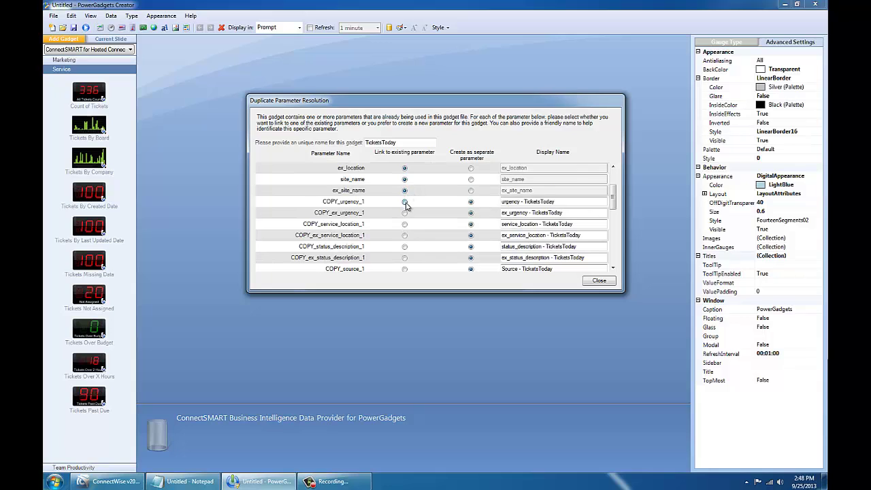
left_click(405, 201)
left_click(404, 213)
left_click(405, 225)
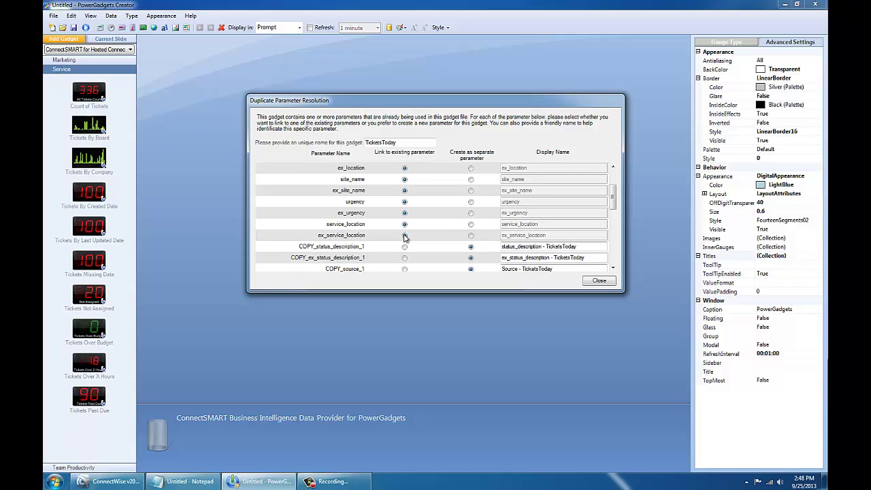
scroll(404, 237, "down", 2)
left_click(405, 189)
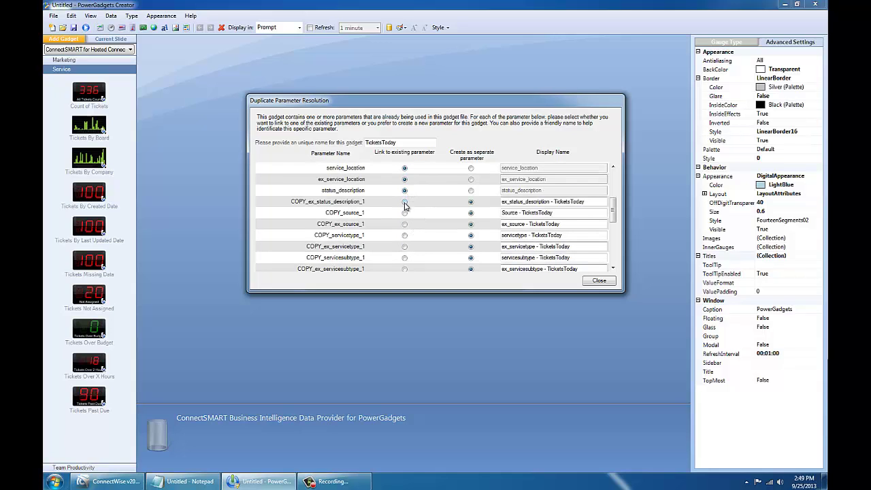
left_click(405, 203)
left_click(405, 212)
left_click(405, 224)
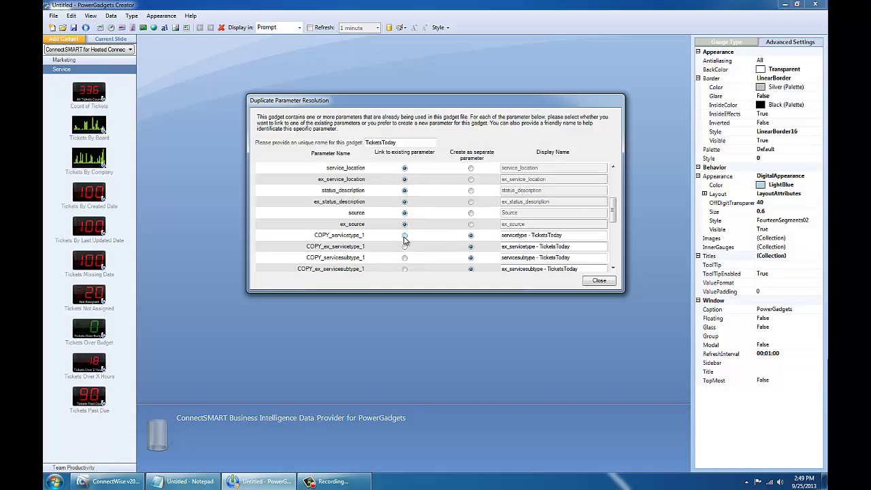
left_click(405, 235)
Link is_to_date, unit, num, territory, team, contact, company and subtype parameters to existing ones.
scroll(419, 245, "down", 3)
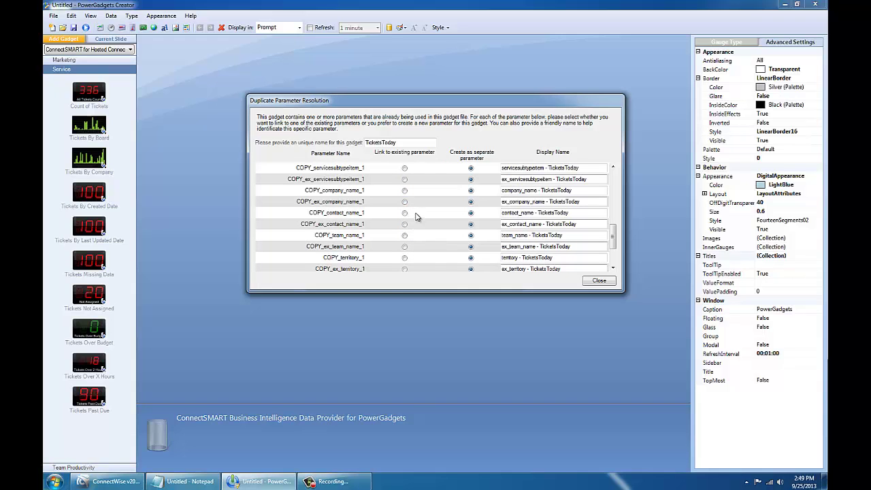
scroll(416, 215, "down", 2)
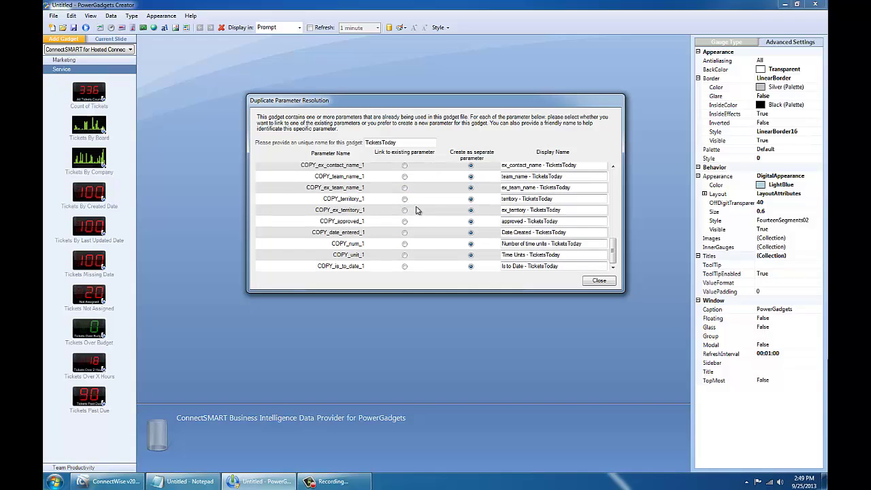
left_click(405, 266)
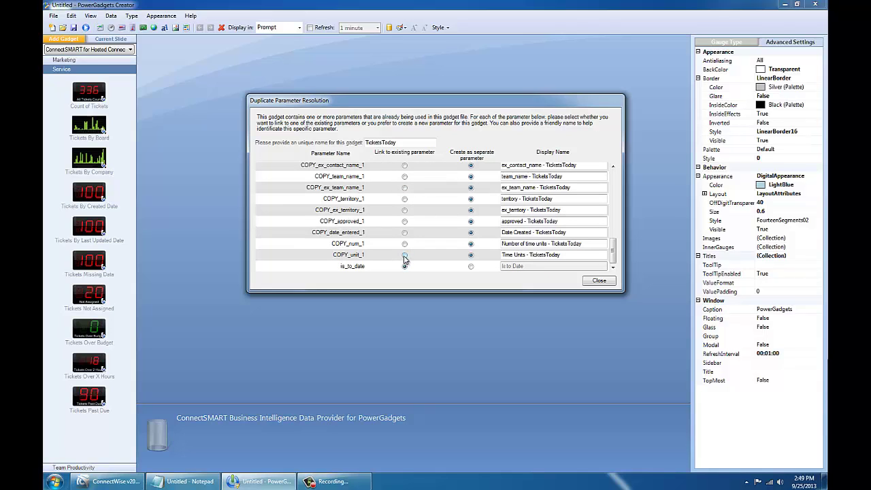
left_click(404, 255)
left_click(404, 244)
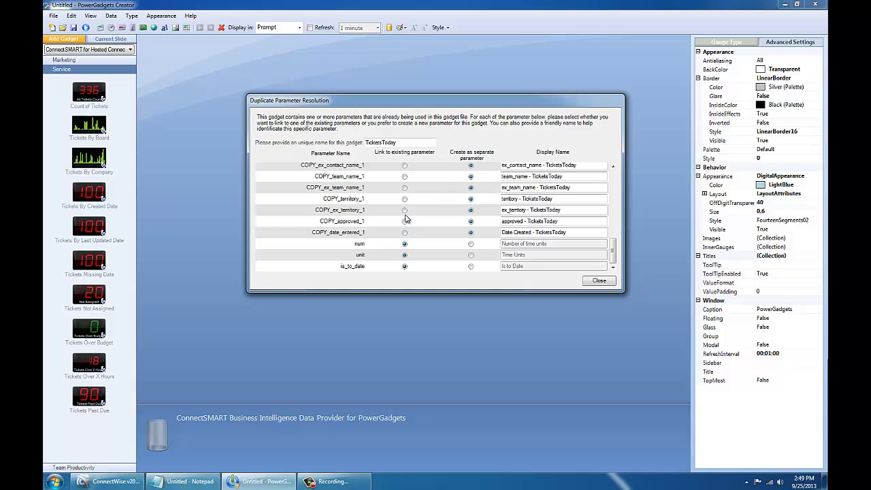
left_click(404, 222)
left_click(404, 209)
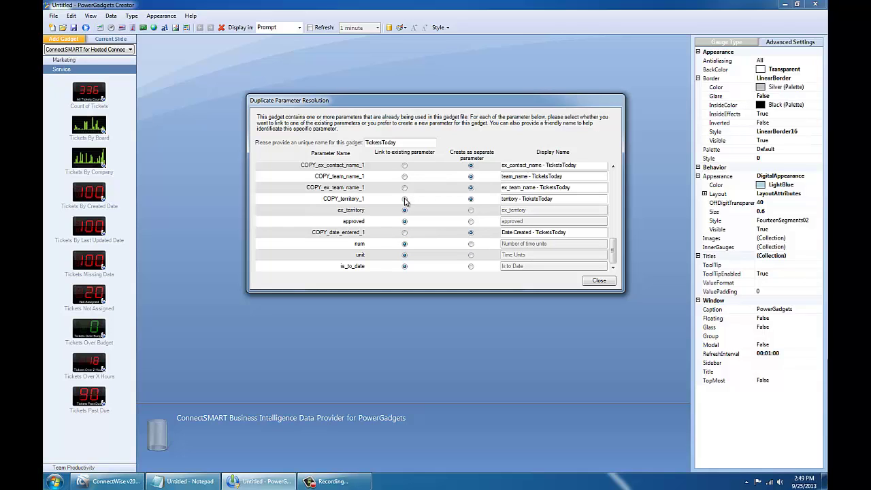
left_click(404, 199)
left_click(404, 187)
left_click(405, 177)
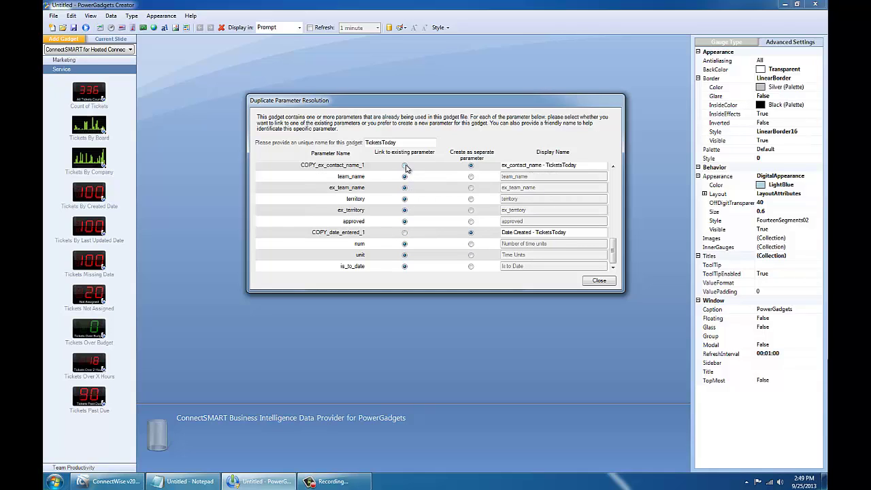
left_click(404, 166)
scroll(418, 181, "up", 2)
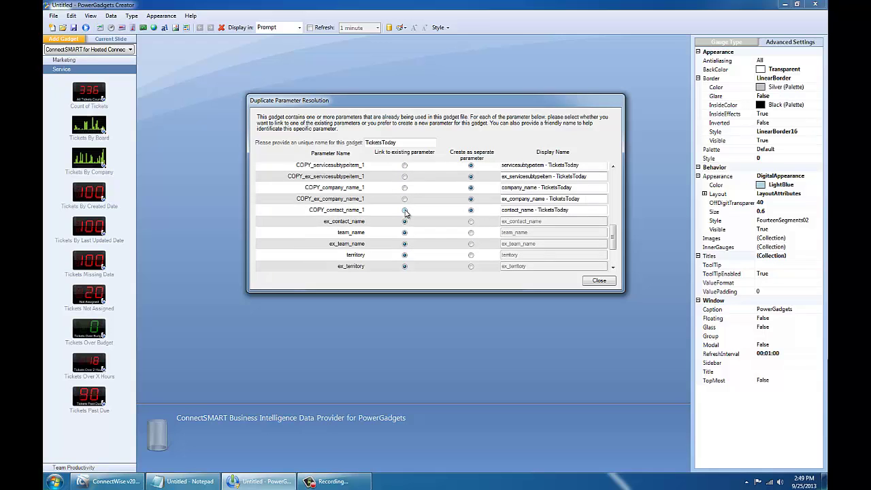
left_click(405, 209)
left_click(405, 199)
left_click(405, 187)
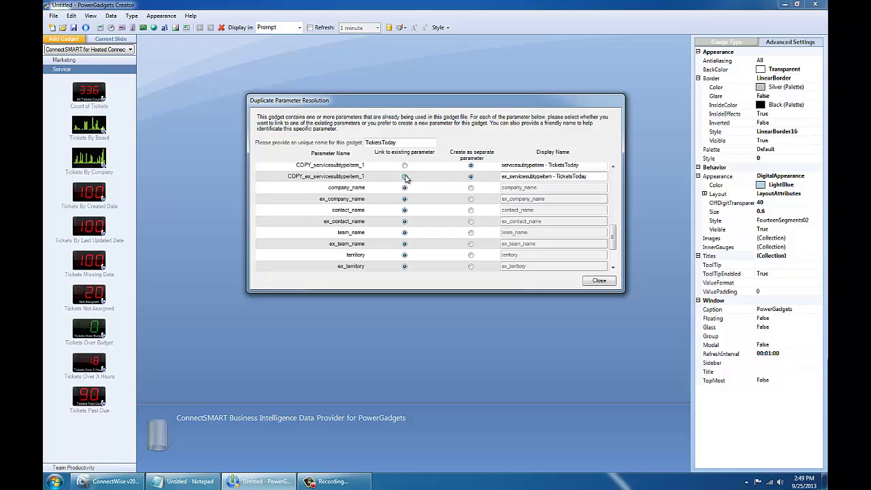
left_click(405, 177)
left_click(404, 165)
Link the COPY_ servicetype parameters, keep date_entered separate, and close the dialog.
scroll(407, 170, "up", 2)
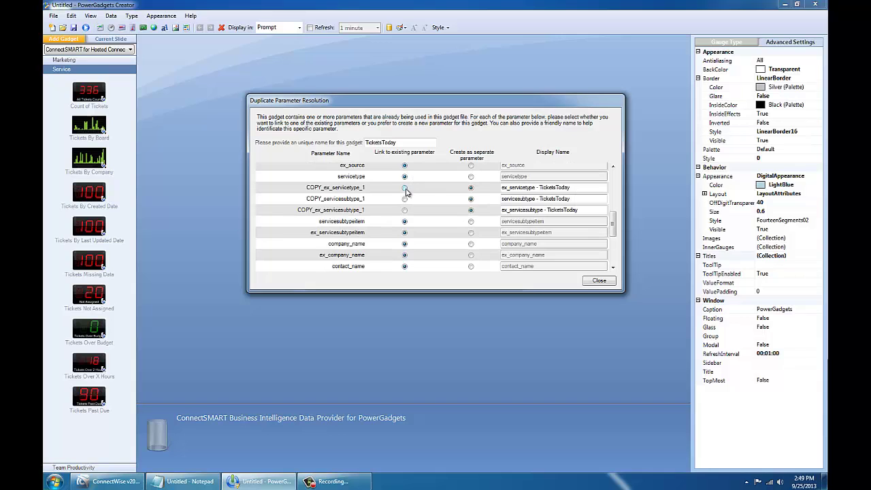
left_click(405, 187)
left_click(404, 199)
left_click(404, 210)
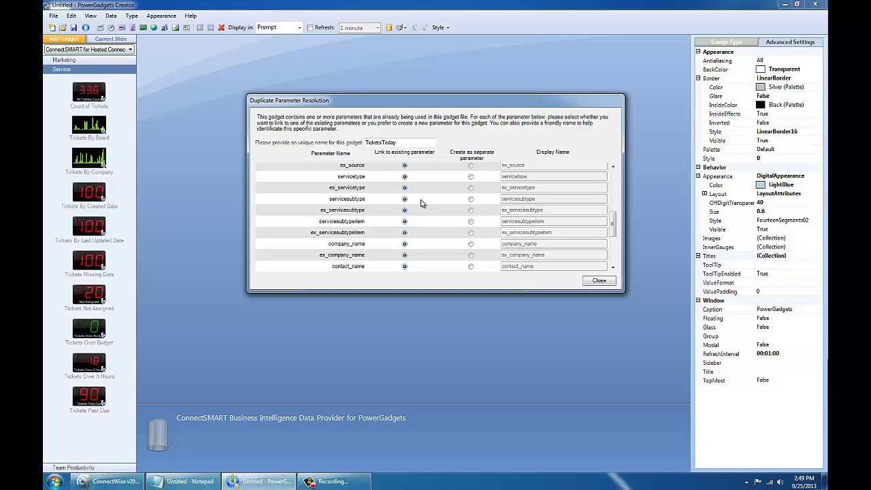
left_click_drag(614, 219, 617, 256)
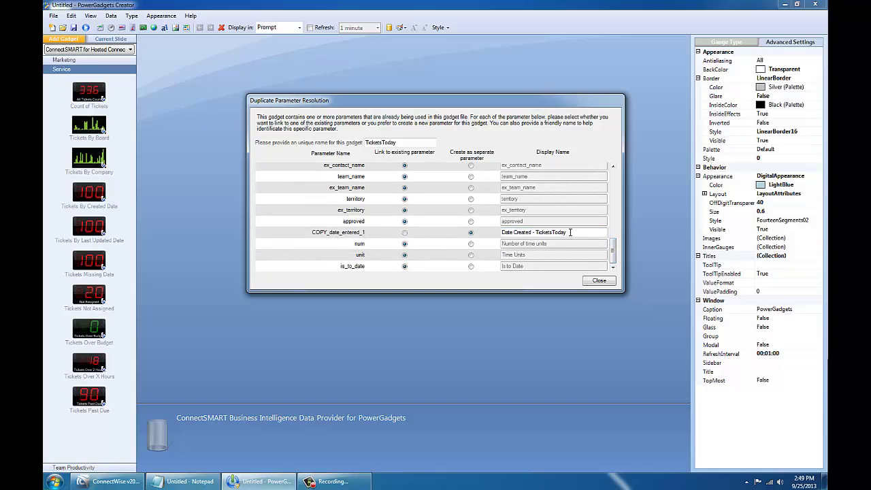
left_click(599, 280)
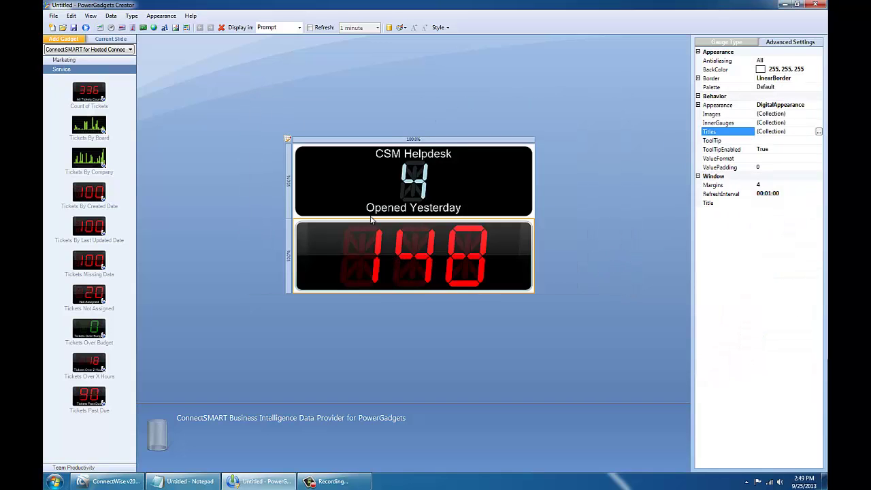
Place the two gadgets in two columns and make the 148 gauge background Transparent.
left_click(365, 250)
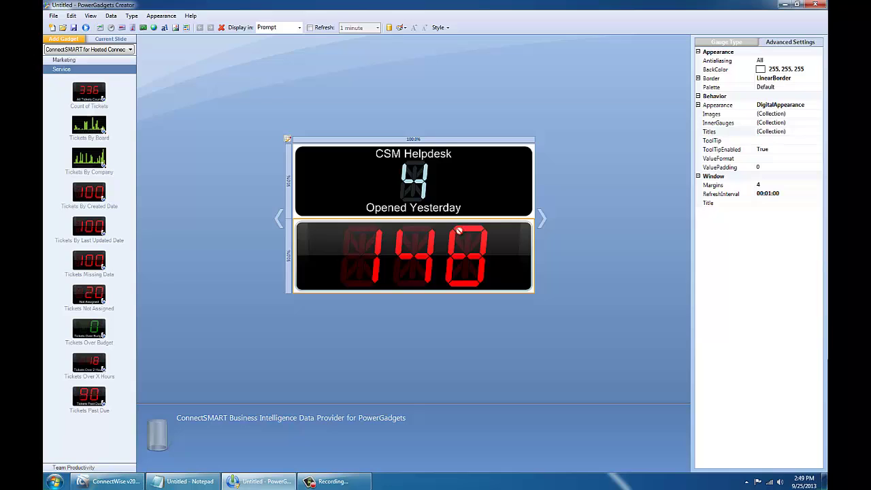
left_click(535, 199)
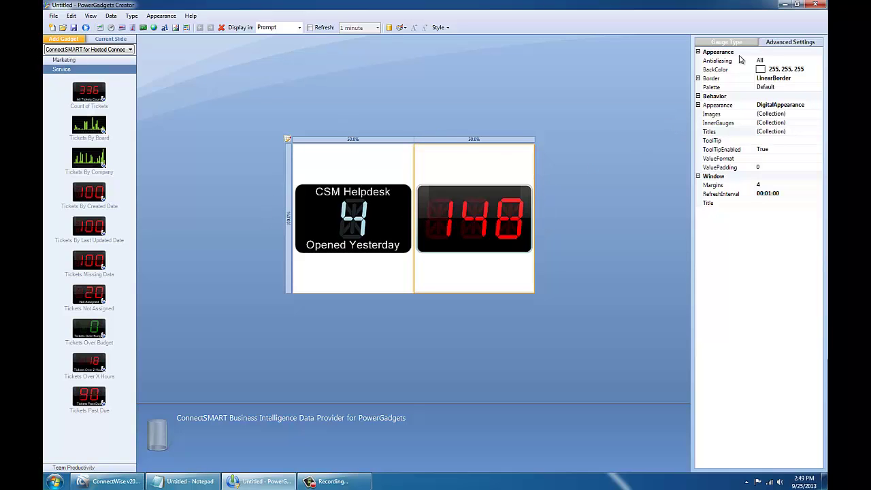
left_click(785, 68)
left_click(819, 70)
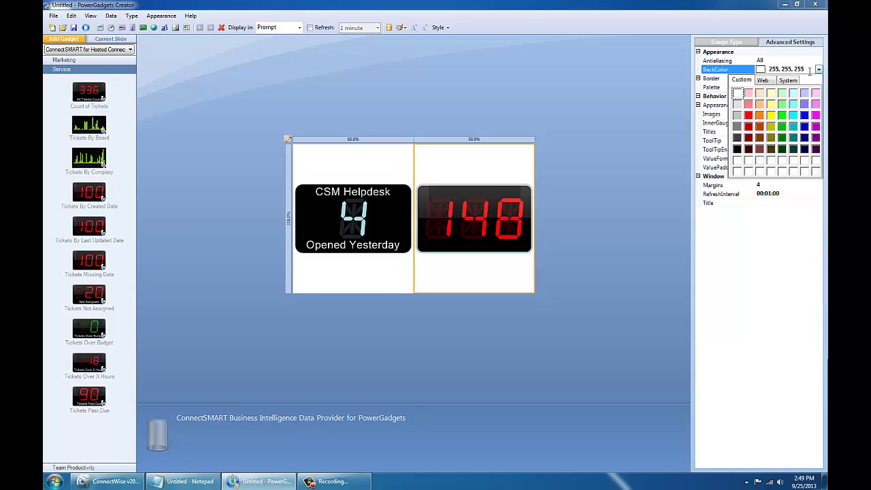
left_click(768, 81)
left_click(779, 91)
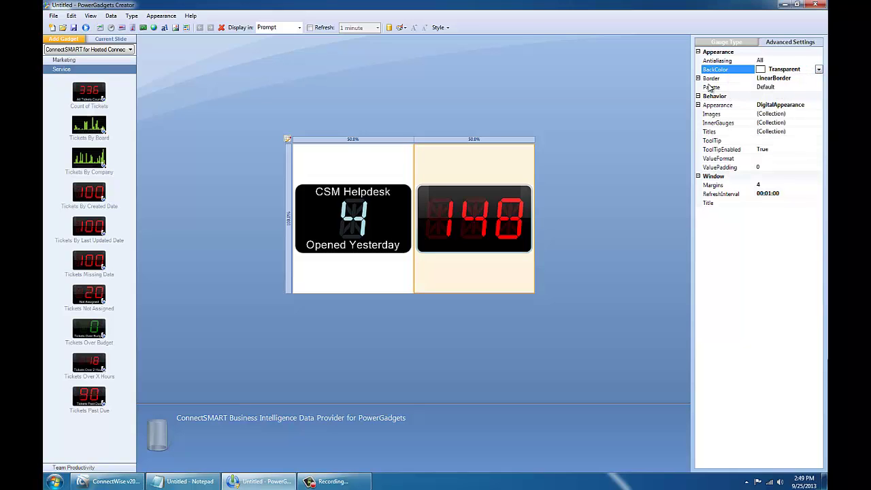
Change the 148 gauge's digit colour to DodgerBlue.
left_click(697, 105)
left_click(774, 114)
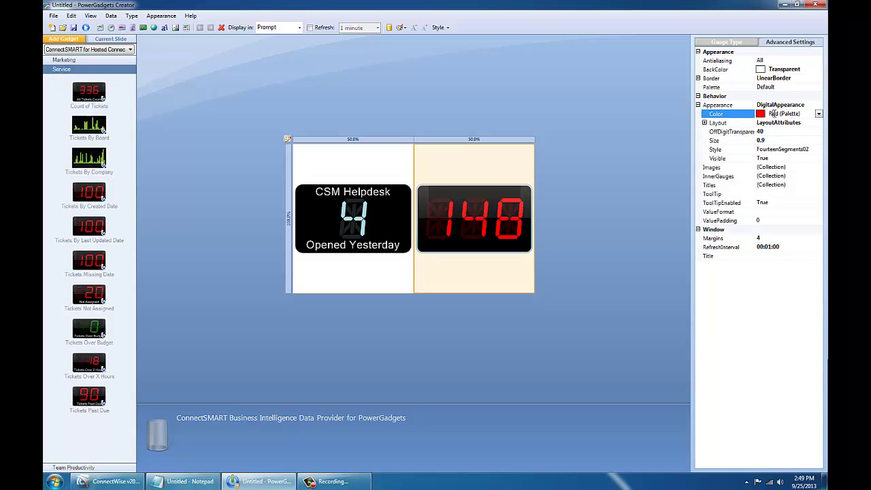
left_click(774, 113)
type("da")
type("dgerblue")
key("Return")
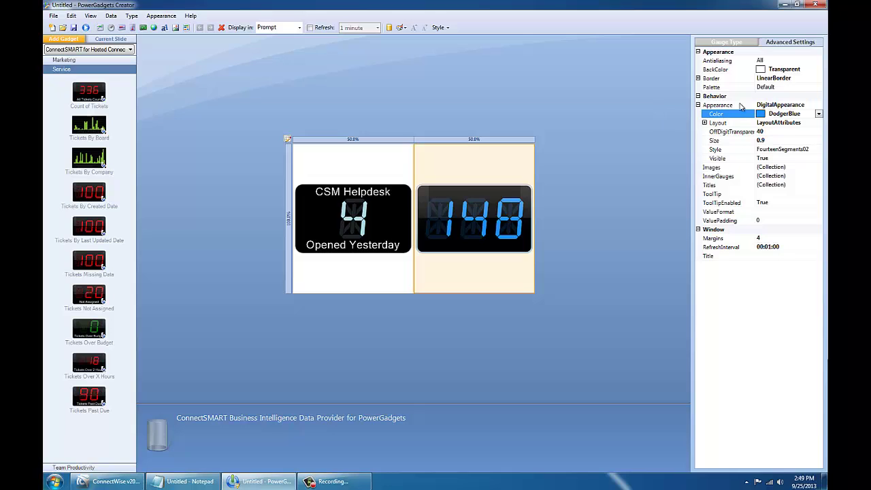
Turn off the border glare and set the digit size to 0.6.
left_click(699, 79)
left_click(800, 132)
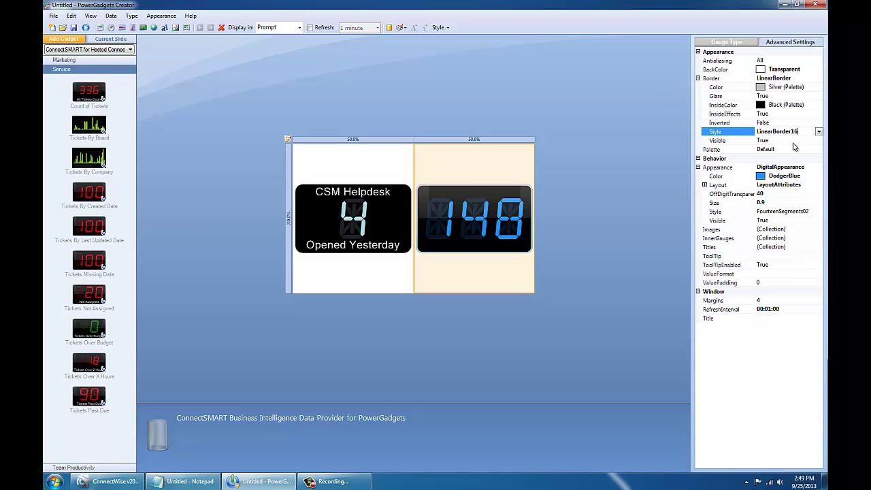
double_click(763, 96)
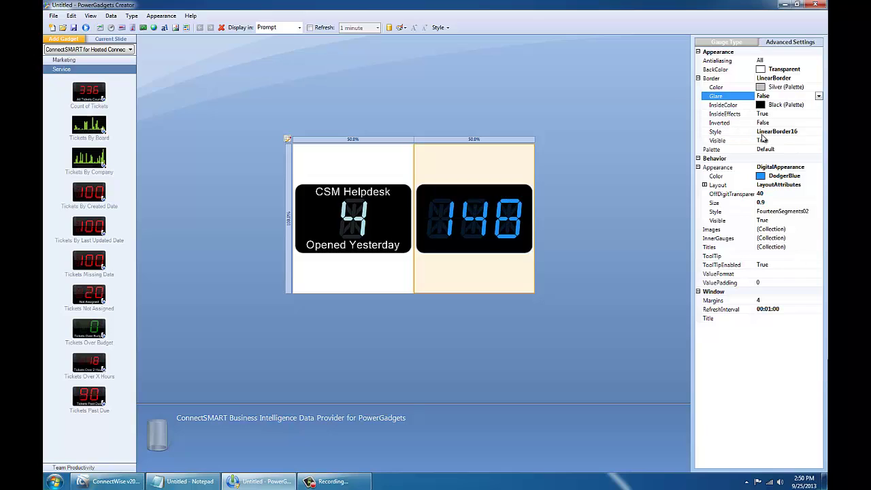
left_click(773, 201)
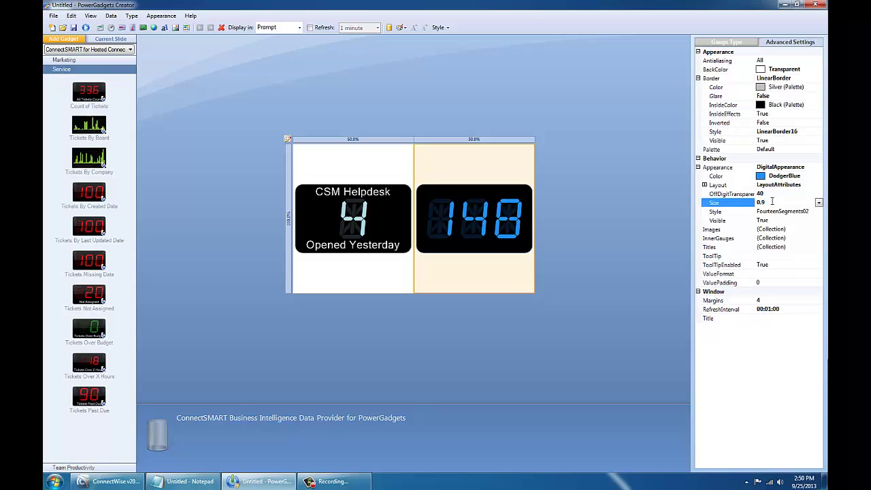
key("Return")
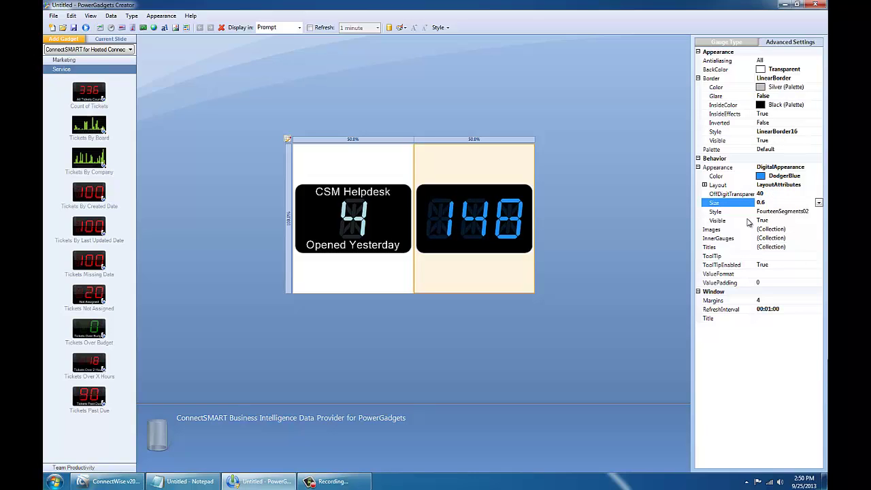
left_click(712, 248)
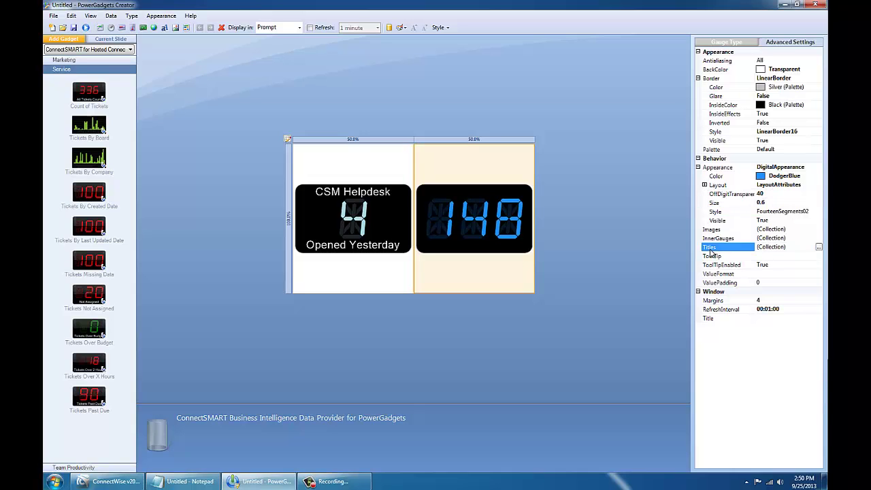
Add the title 'CSM Helpdesk' aligned TopCenter to the 148 gauge.
left_click(818, 247)
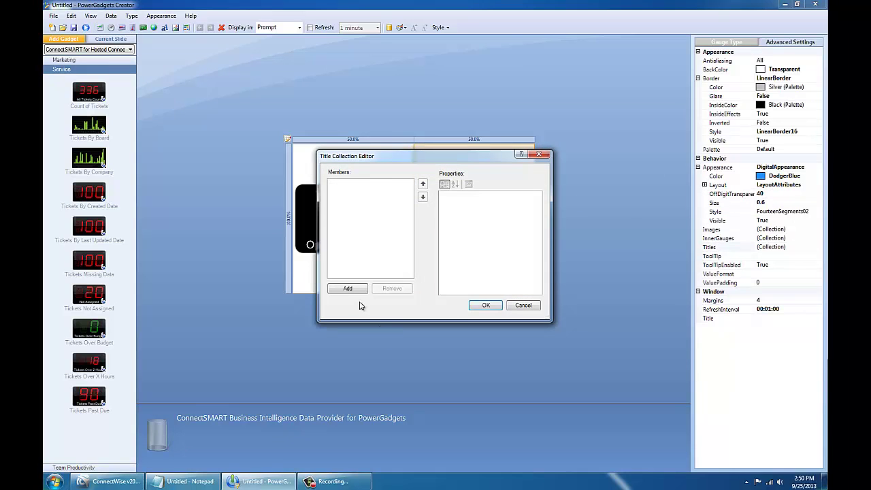
left_click(348, 288)
left_click(510, 235)
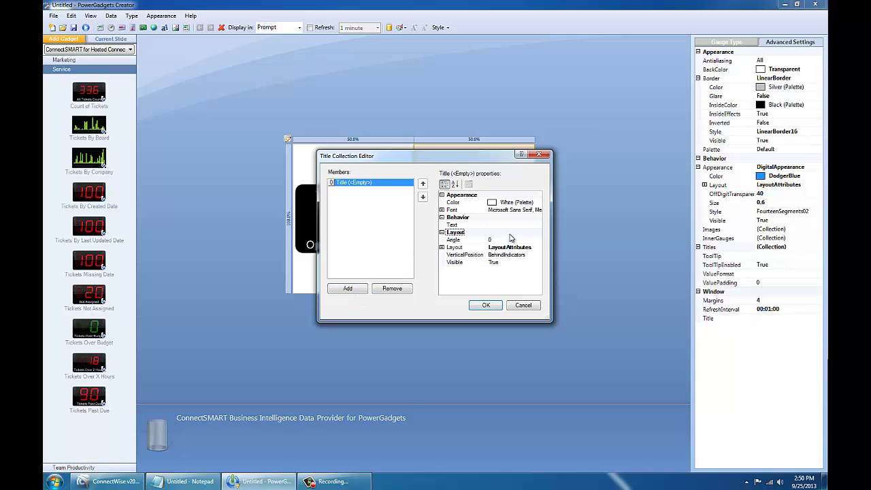
left_click(505, 225)
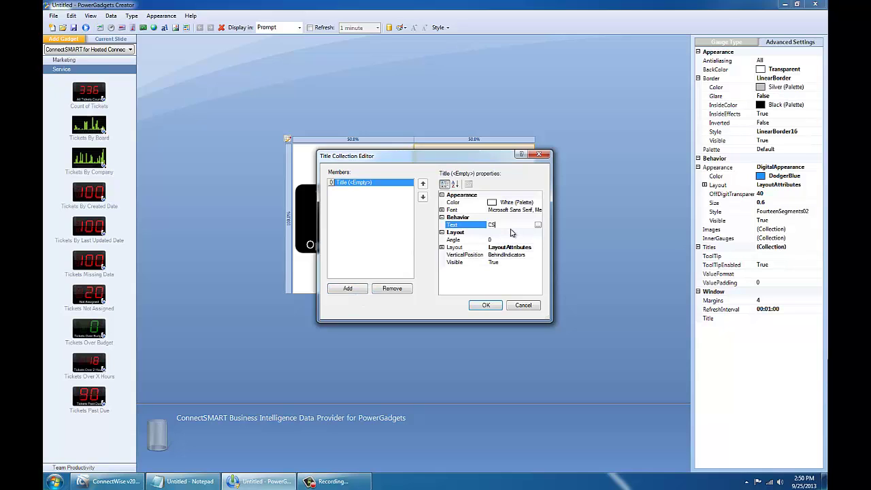
type("CSM Helpdesk")
left_click(442, 247)
left_click(459, 254)
left_click(537, 255)
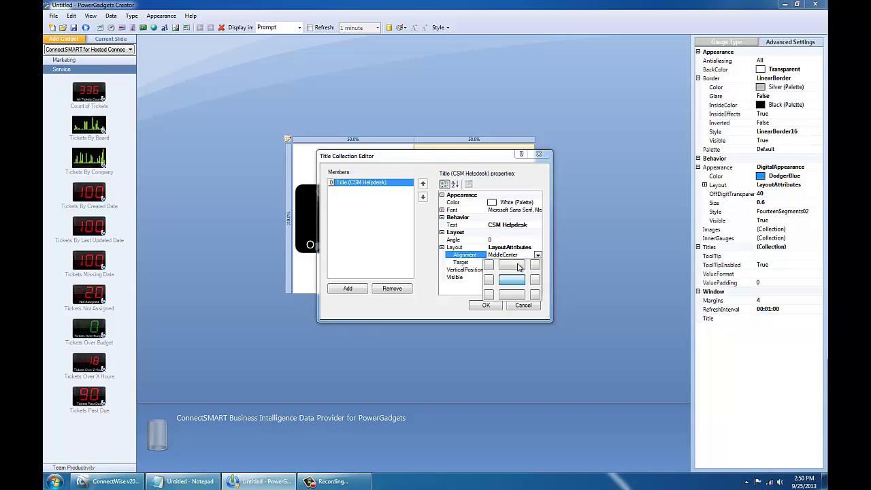
left_click(518, 269)
left_click(486, 305)
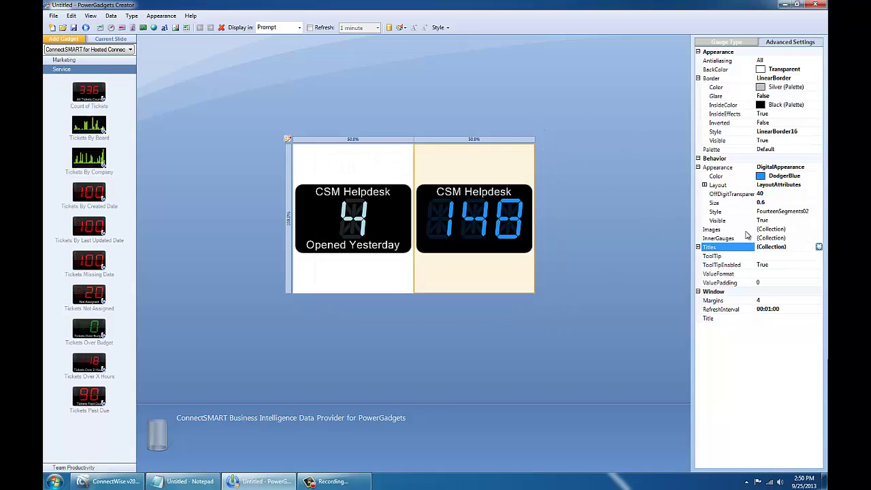
Add a second title 'Opened Today' aligned BottomCenter.
left_click(819, 246)
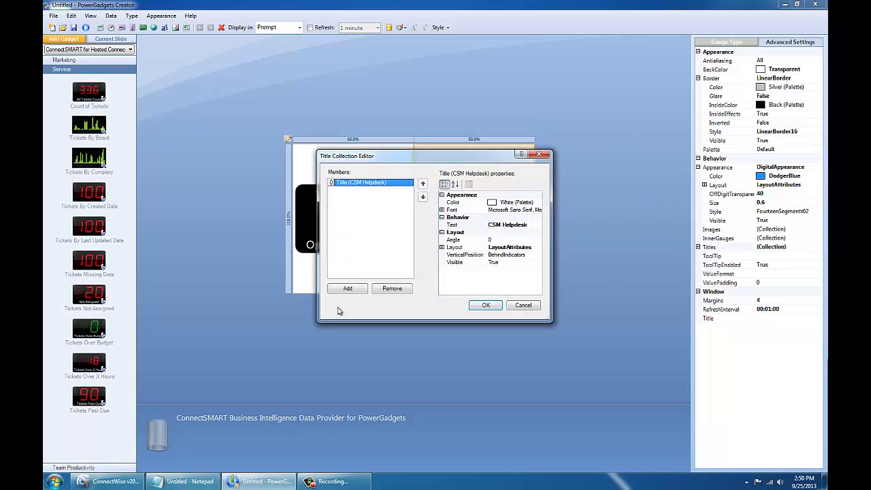
left_click(347, 288)
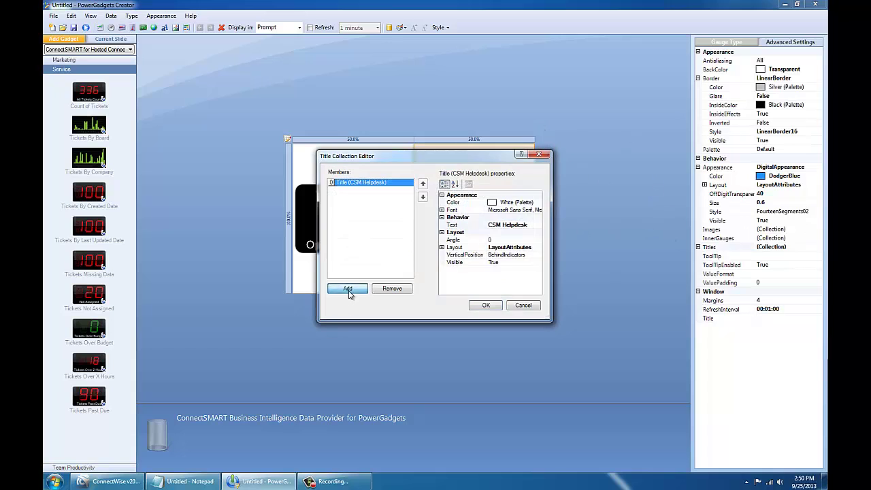
left_click(507, 224)
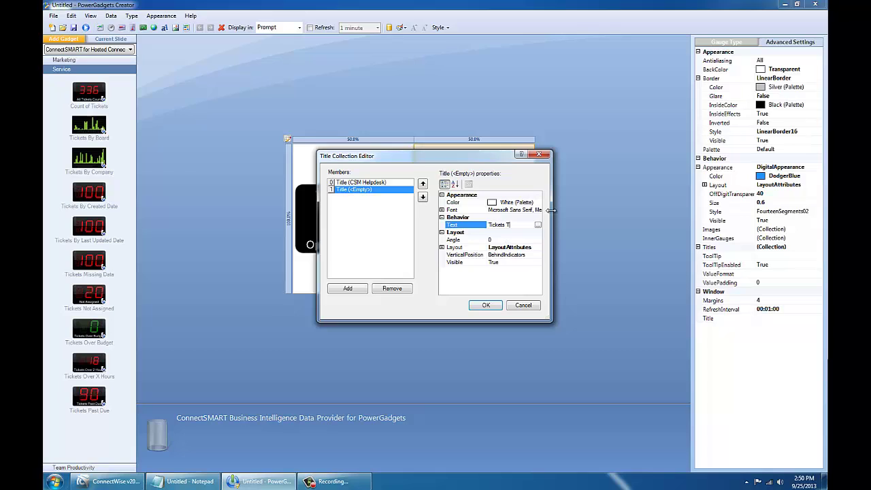
type("Tickets T")
key("ctrl+a")
type("DFen")
left_click(442, 247)
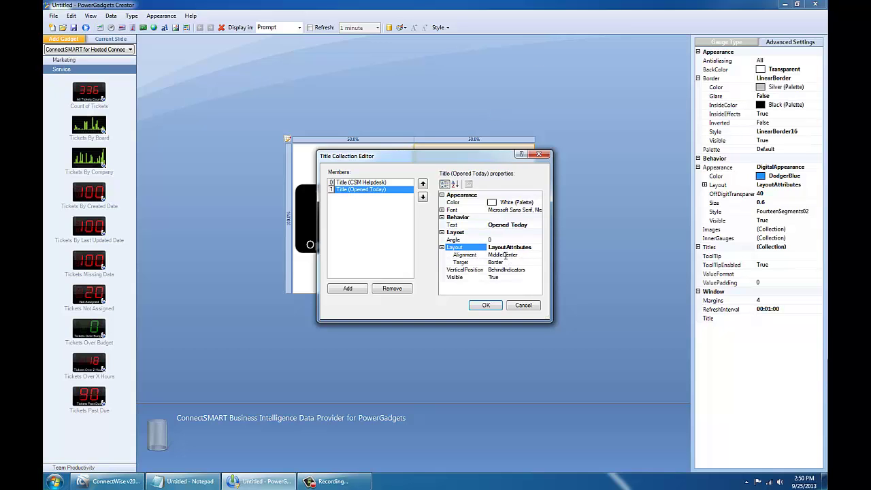
left_click(505, 256)
left_click(538, 255)
left_click(514, 296)
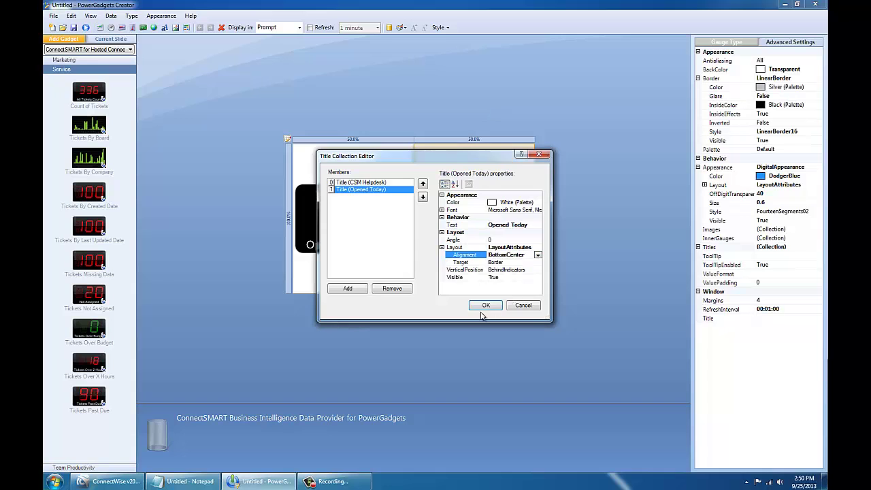
left_click(486, 305)
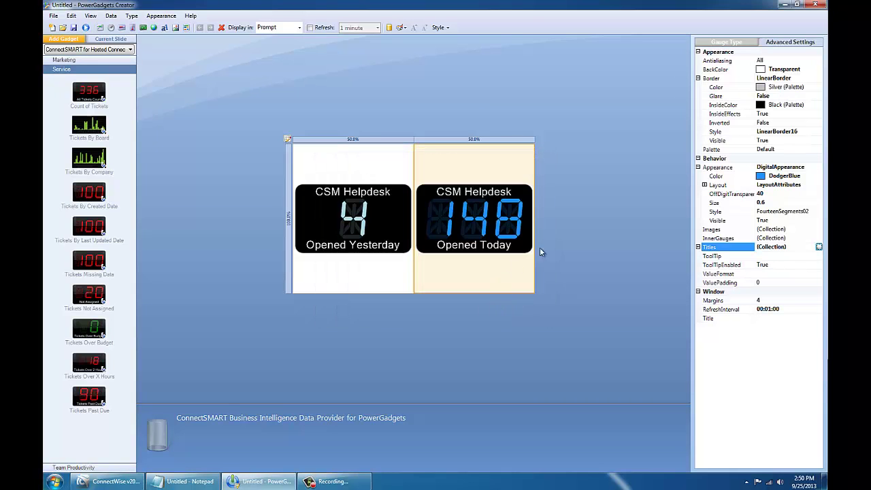
Open the data parameters for the right-hand Opened Today gauge.
left_click(510, 202)
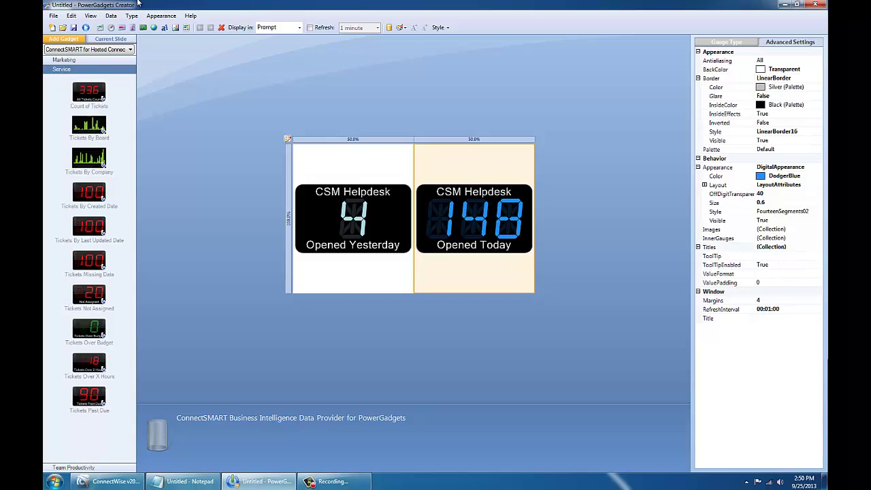
left_click(110, 15)
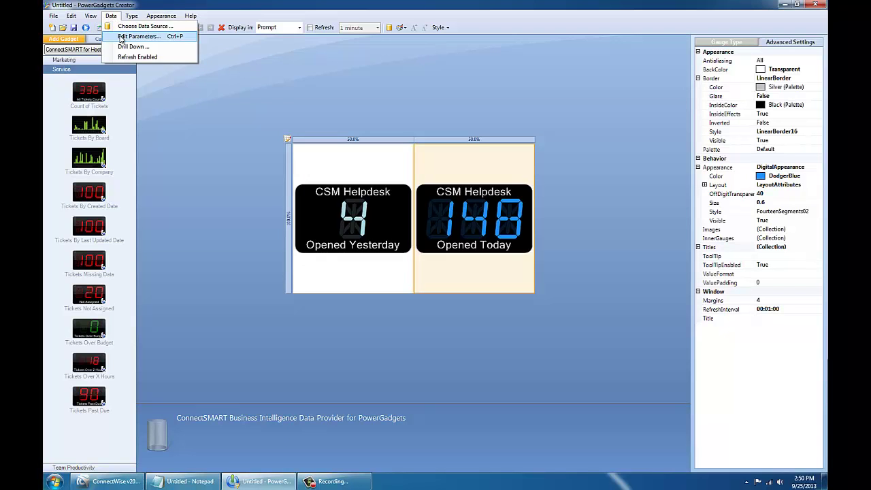
left_click(123, 37)
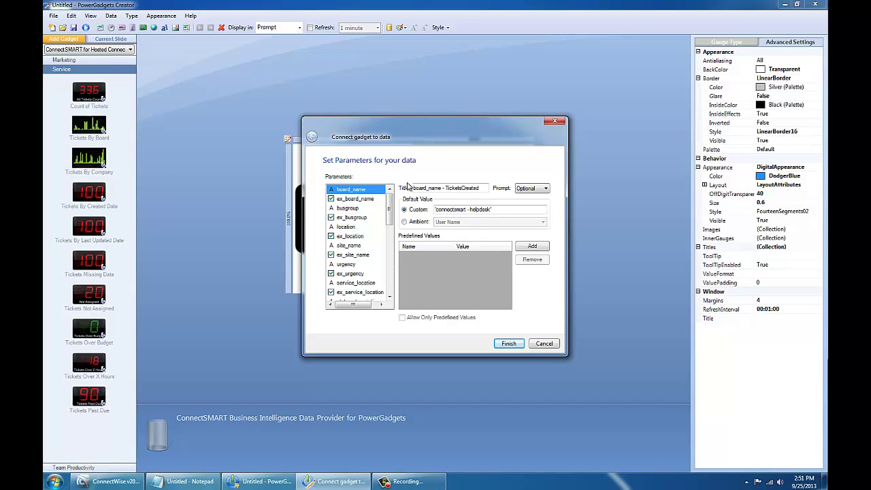
left_click_drag(392, 209, 396, 291)
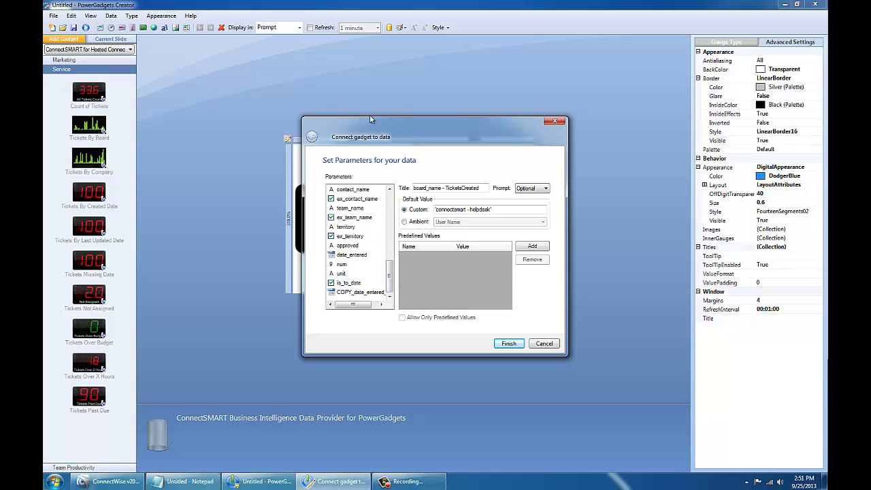
left_click_drag(376, 129, 368, 99)
Check the COPY_date_entered default date and the board_name default value.
left_click(341, 264)
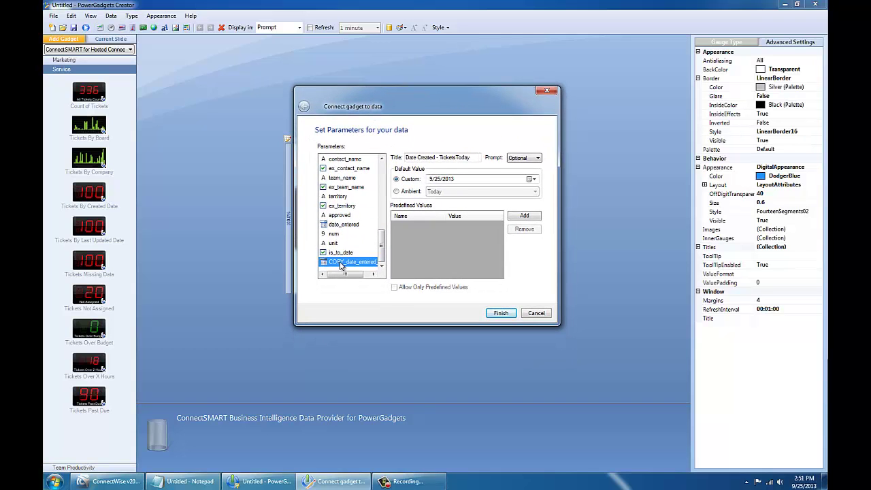
left_click(436, 178)
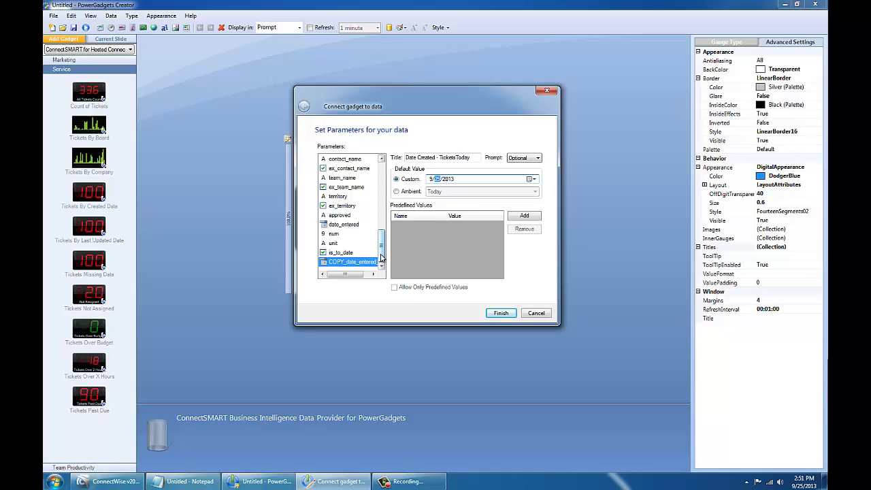
left_click_drag(381, 257, 383, 180)
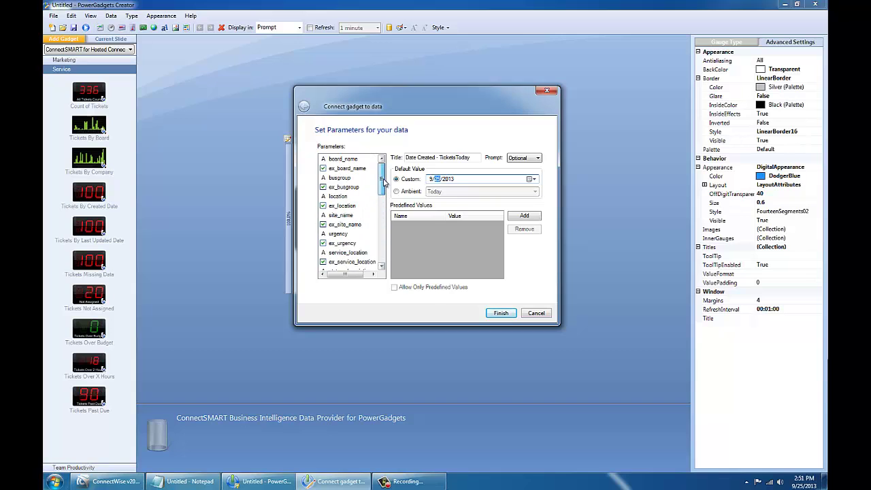
left_click(349, 159)
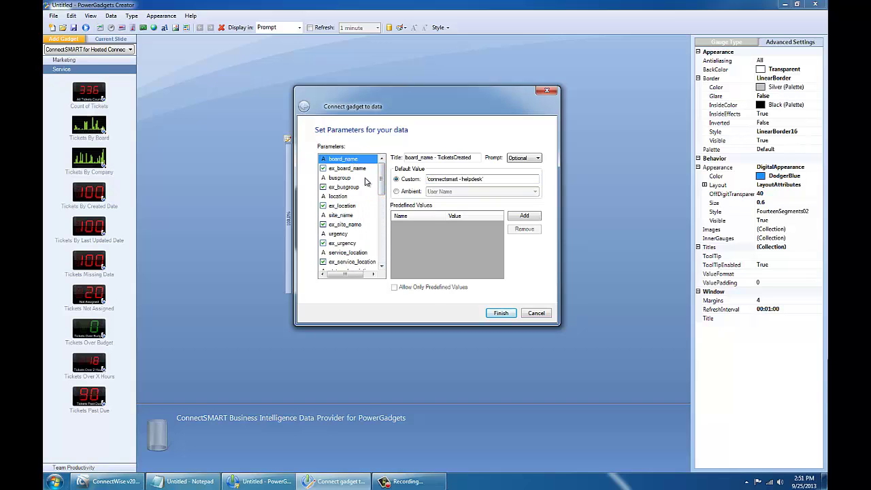
left_click_drag(382, 179, 385, 253)
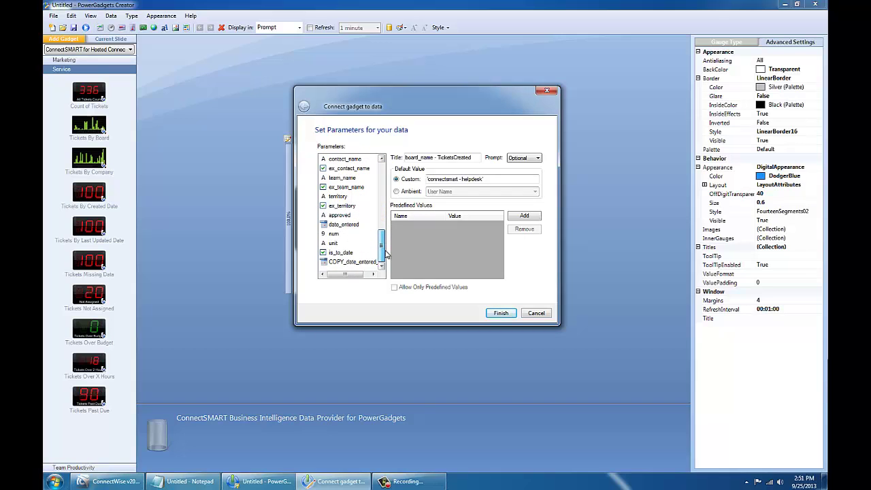
Review is_to_date, unit, num (-1), date_entered, approved, ex_territory and territory, then finish.
left_click(345, 257)
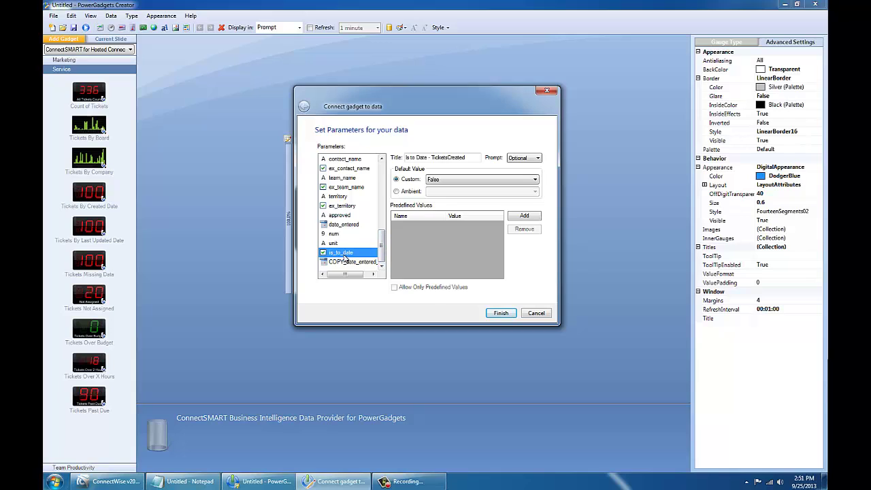
left_click(344, 243)
left_click(346, 233)
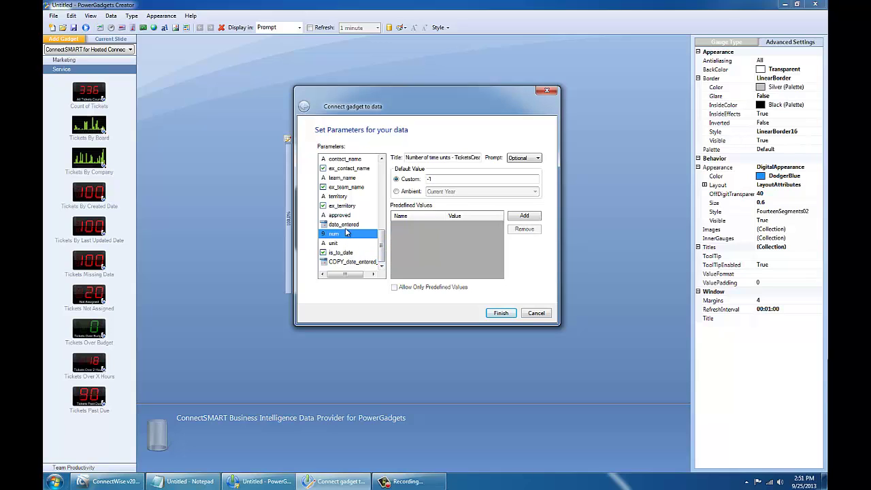
left_click(349, 225)
left_click(353, 215)
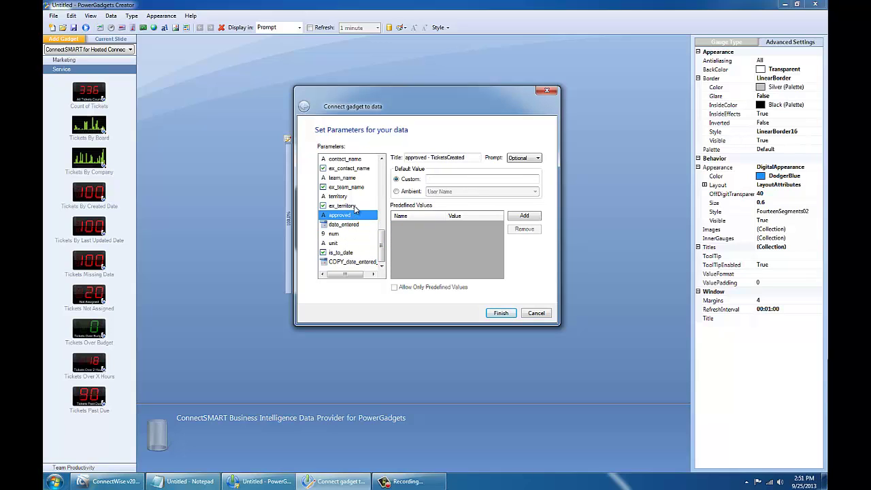
left_click(356, 206)
left_click(358, 196)
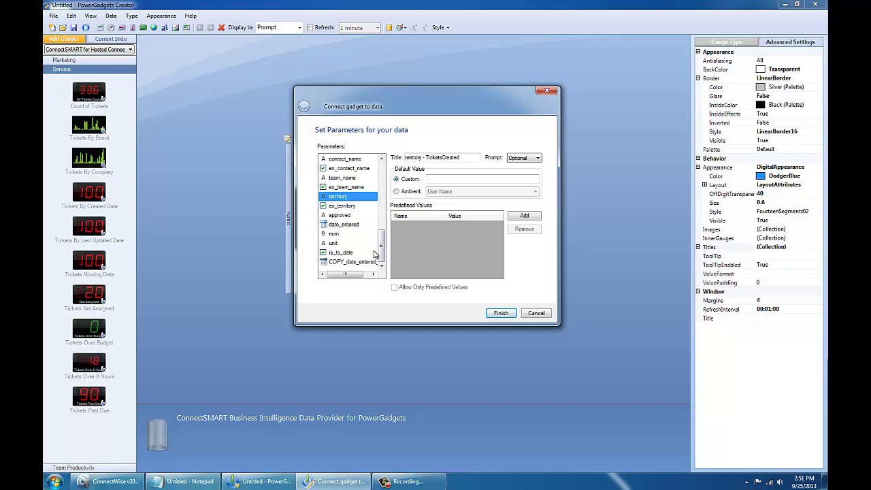
left_click_drag(382, 245, 383, 167)
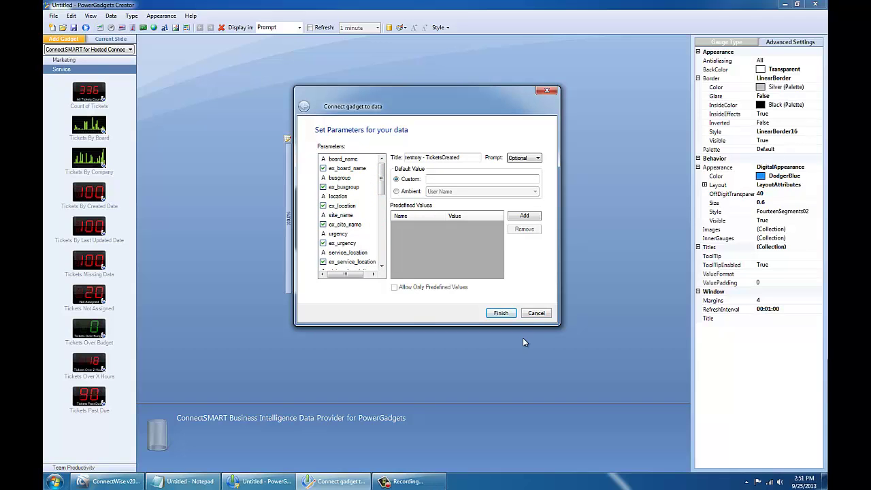
left_click(501, 313)
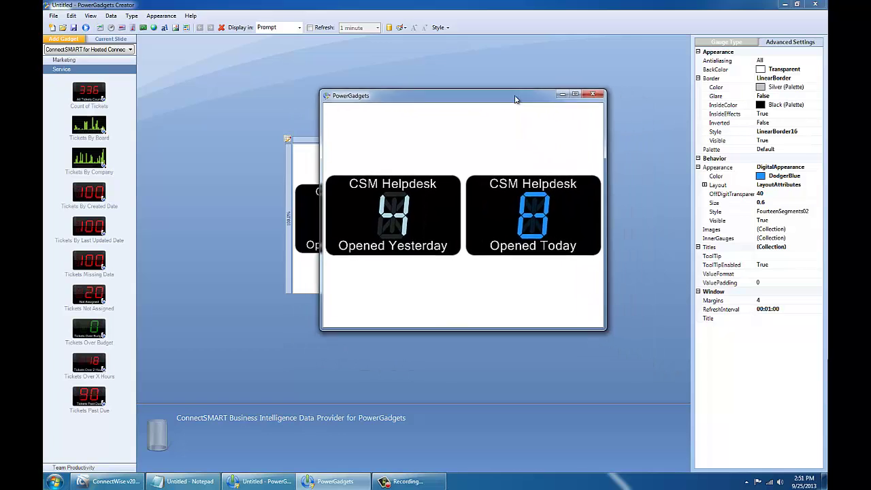
Move the preview showing 4 opened yesterday and 8 today aside, then close it.
left_click_drag(516, 100, 482, 88)
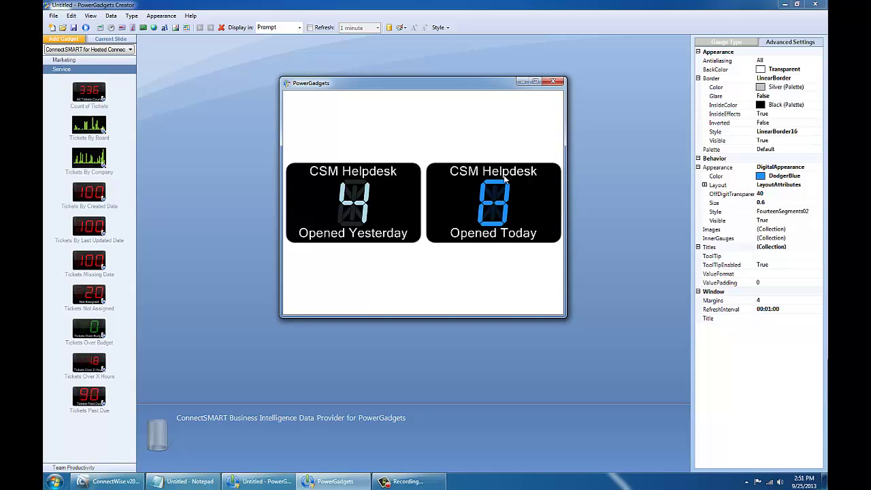
left_click(553, 81)
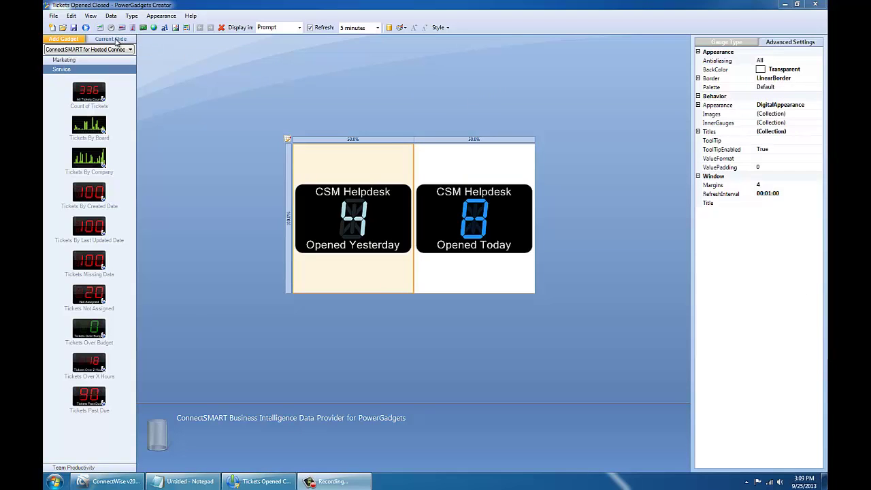
Add the Hours By Tech gadget from ConnectSMART for ConnectWise's Team Productivity group.
left_click(86, 51)
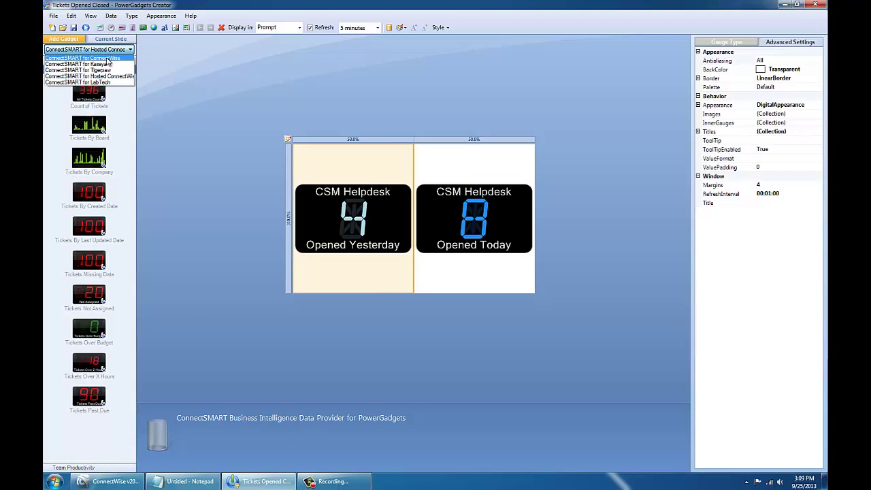
left_click(107, 59)
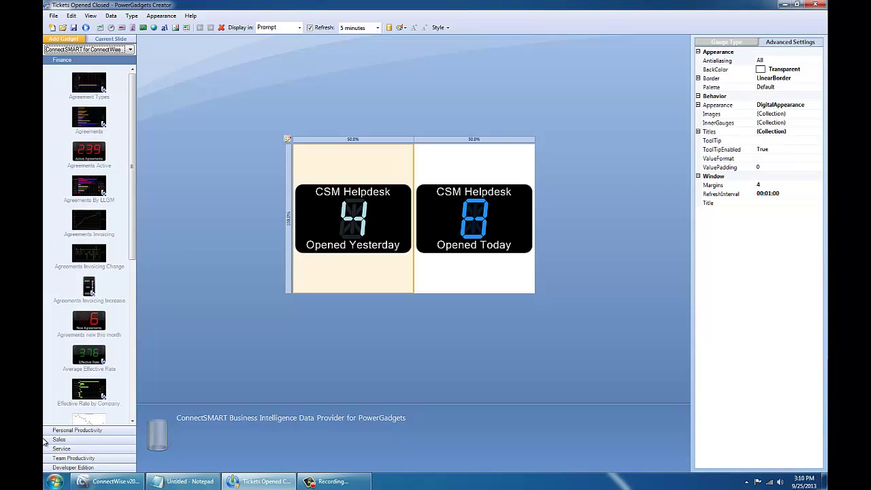
left_click(81, 458)
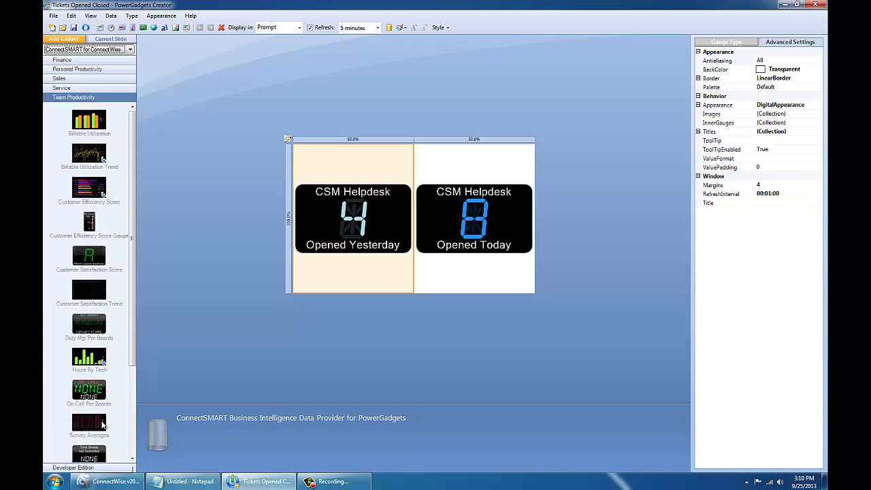
double_click(89, 356)
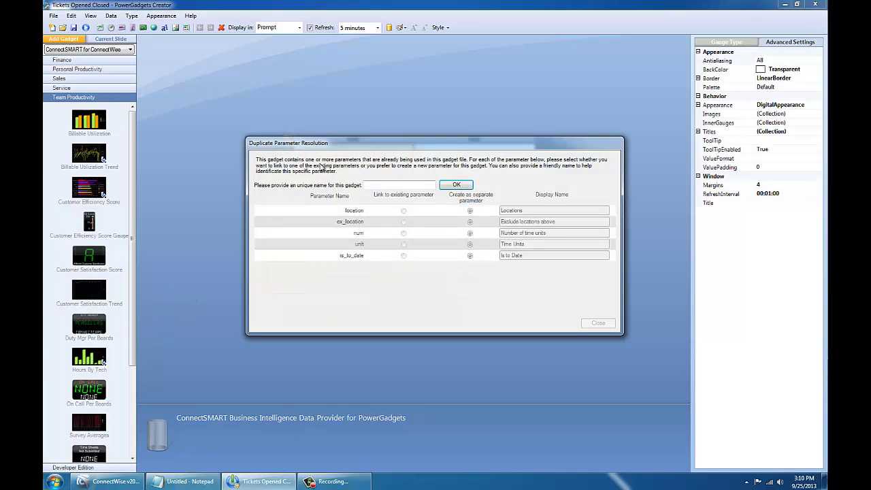
Name the new parameters HOURS, keeping location, ex_location and num as separate parameters.
left_click(388, 186)
type("HOURS")
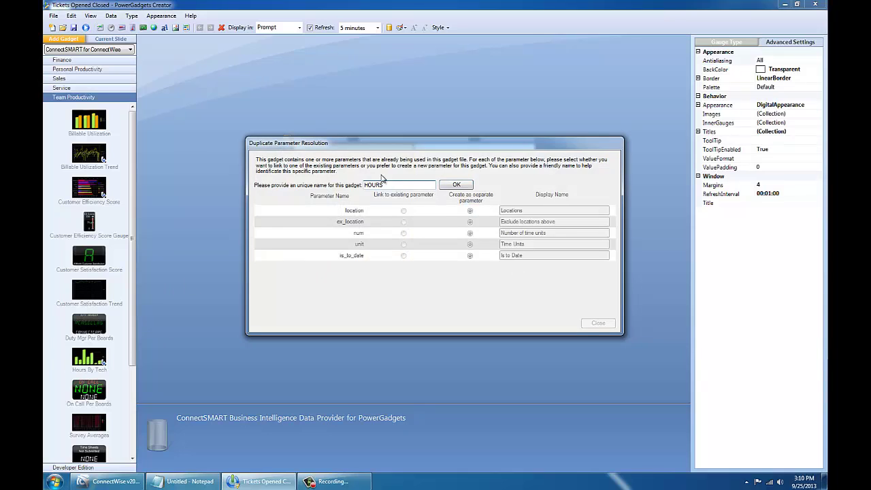
left_click(453, 186)
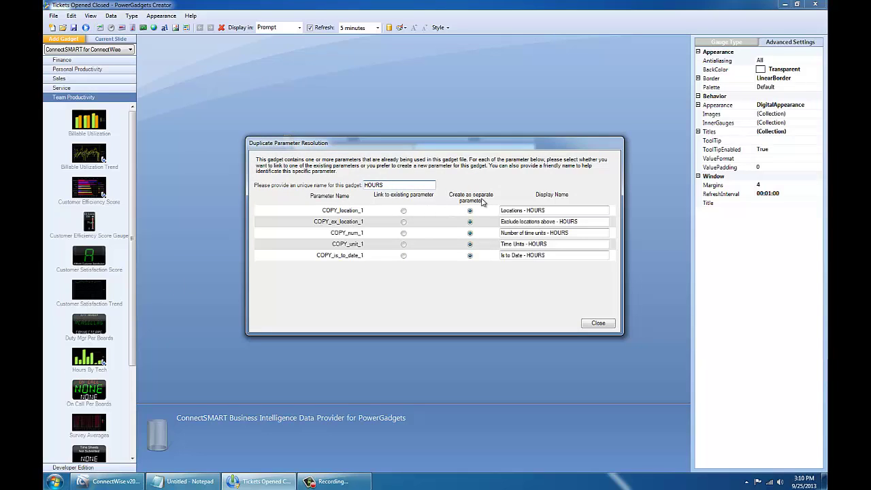
left_click(403, 210)
left_click(404, 222)
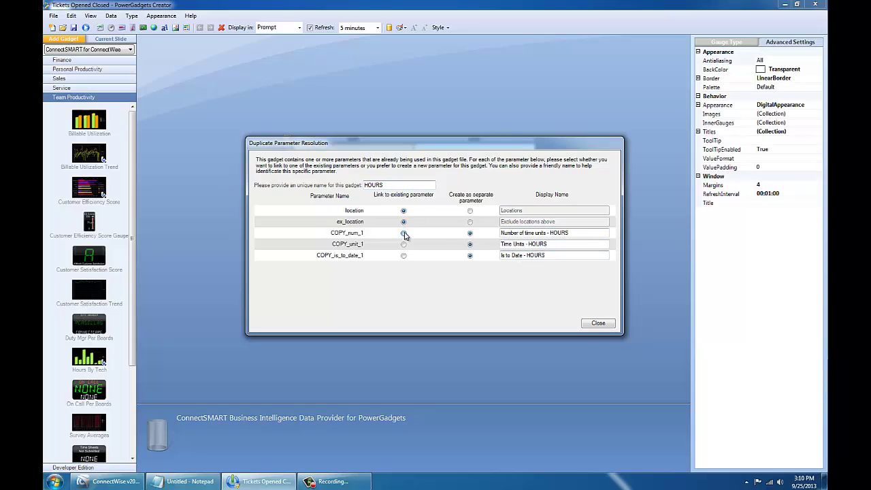
left_click(403, 233)
left_click(470, 211)
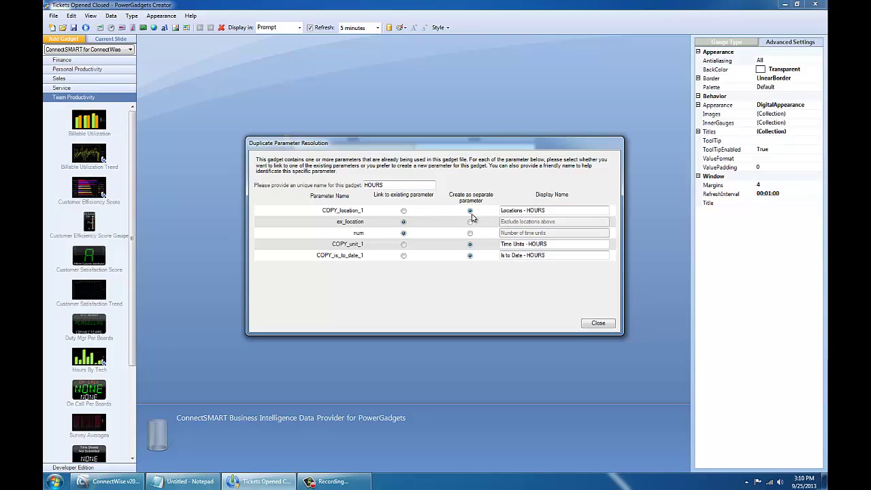
left_click(471, 221)
left_click(470, 233)
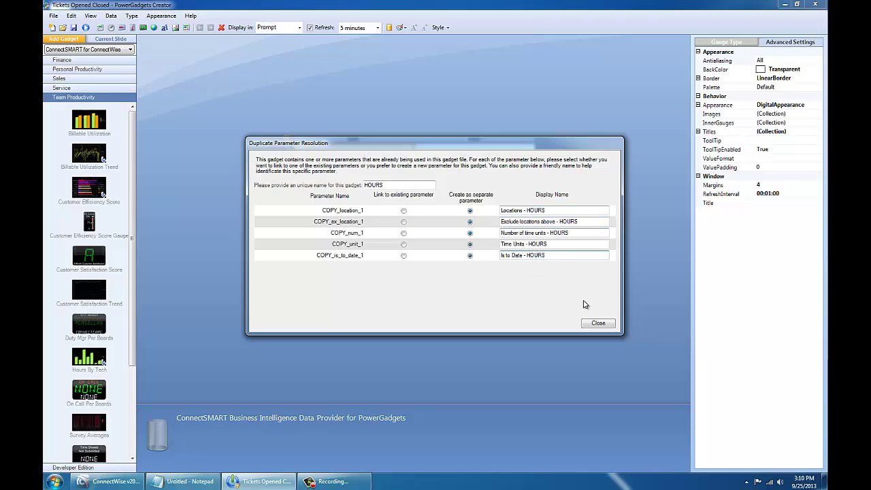
left_click(596, 324)
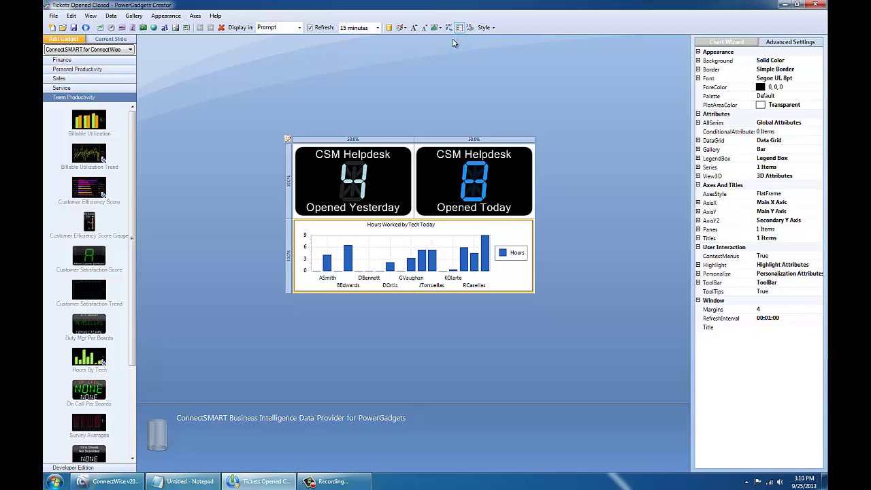
Make the hours chart 3D with the HighContrast palette.
left_click(470, 28)
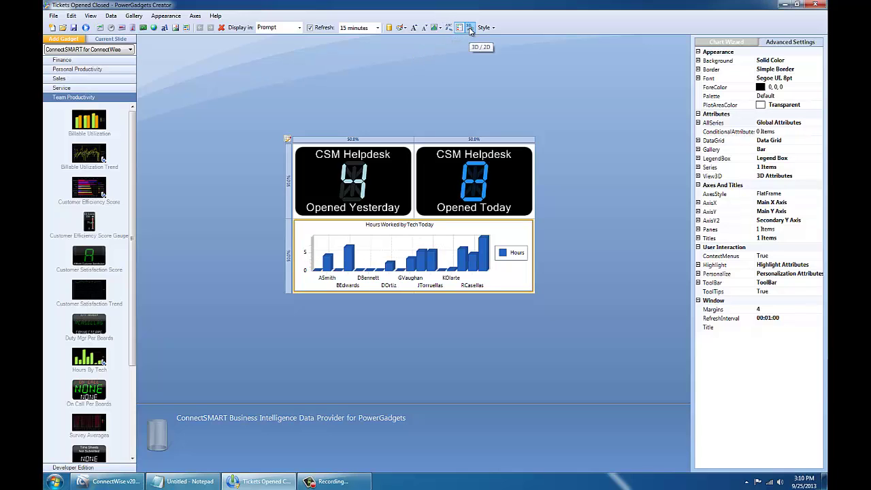
left_click(401, 27)
left_click(400, 28)
left_click(399, 29)
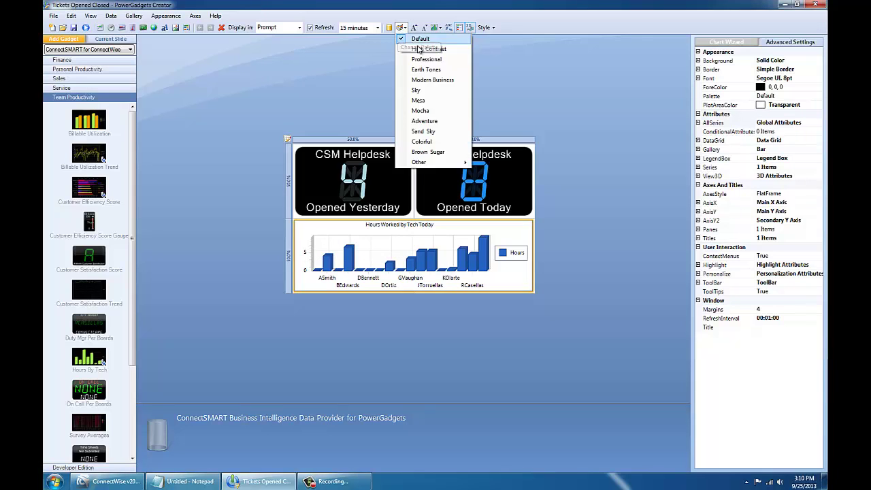
left_click(414, 52)
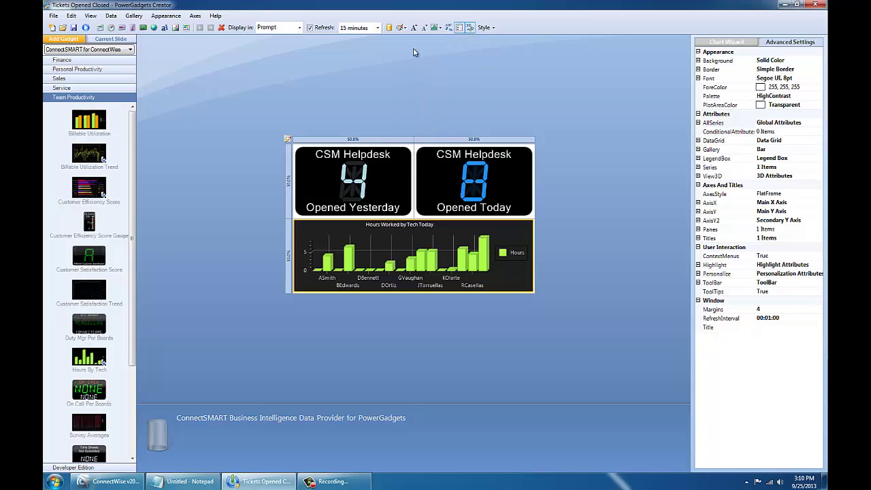
Set the chart's background colour to Black in Advanced Settings.
left_click(698, 62)
left_click(794, 68)
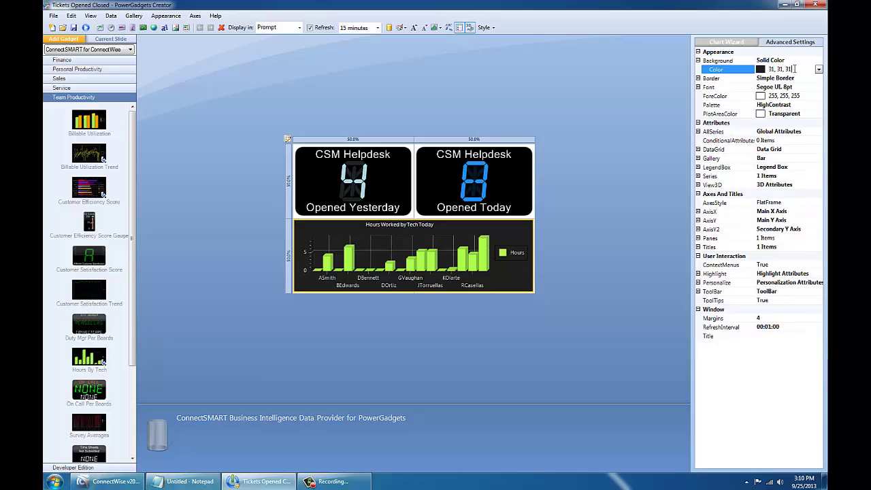
type("Black")
key("Return")
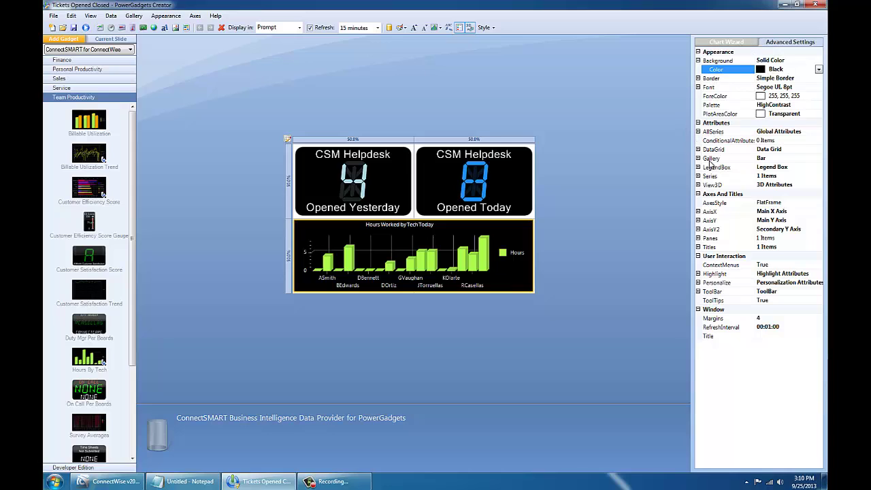
left_click(698, 132)
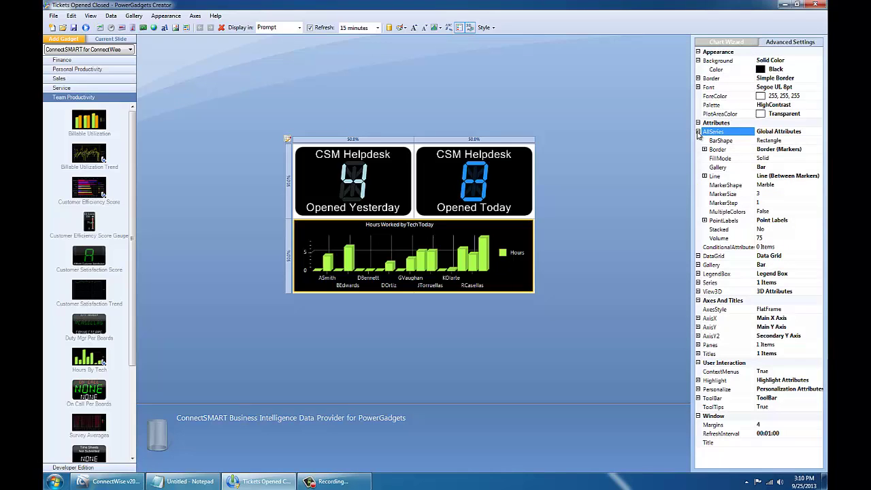
left_click(697, 132)
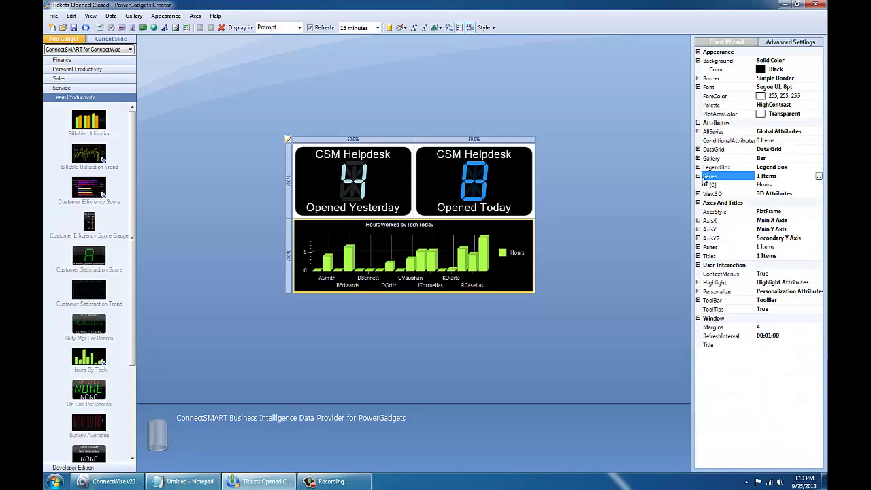
Set the Hours series FillMode to Gradient, border colour LightBlue and AlternateColor DodgerBlue.
left_click(698, 177)
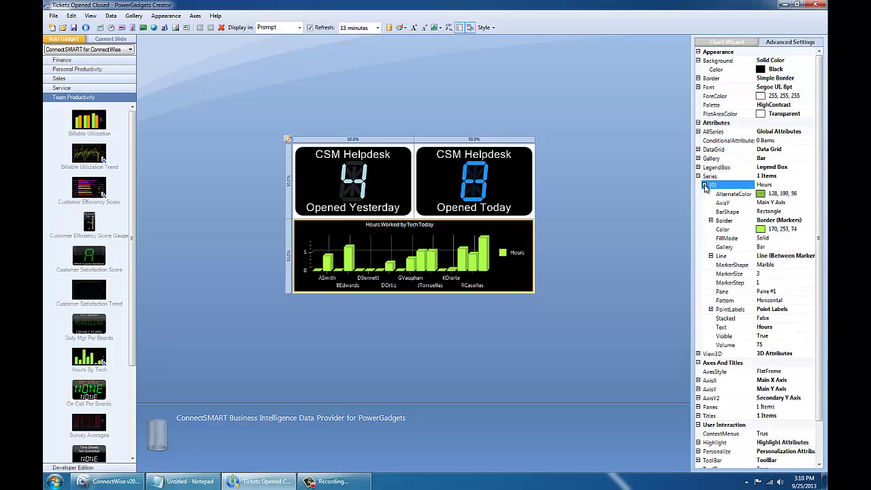
left_click(768, 238)
double_click(747, 238)
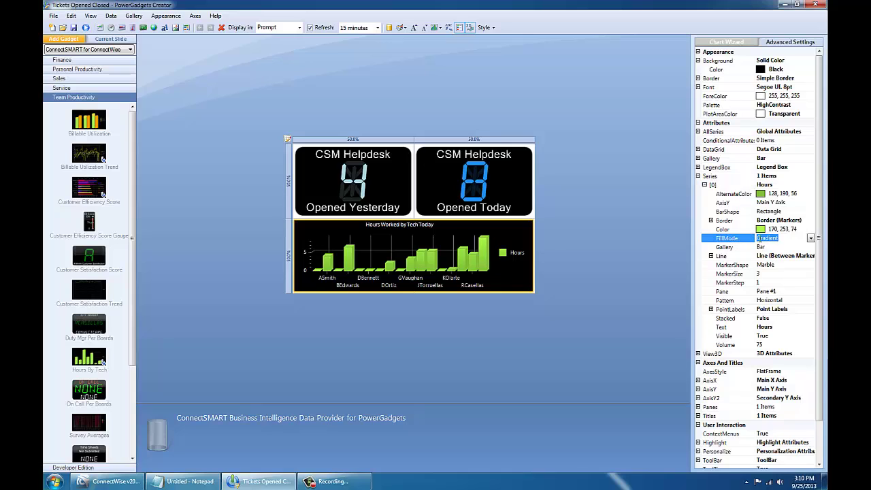
left_click(778, 228)
double_click(776, 228)
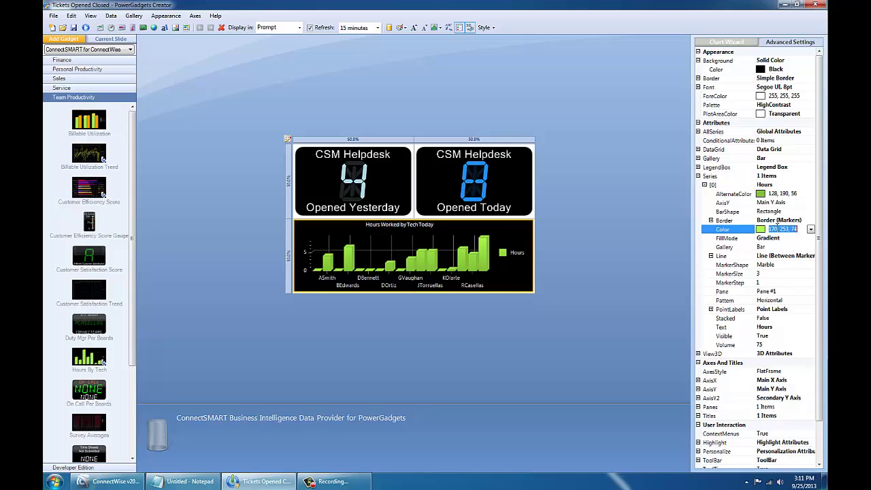
type("Lightblue")
key("Return")
left_click(777, 193)
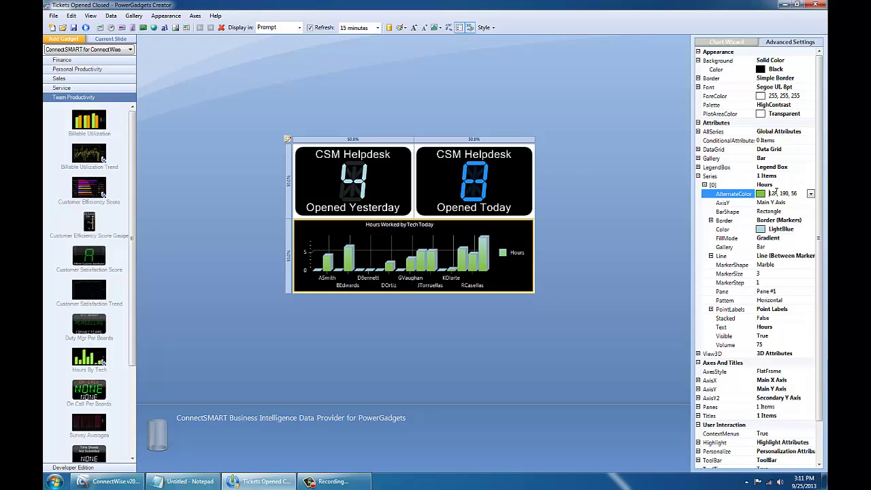
double_click(777, 193)
type("dodgerblue")
key("Return")
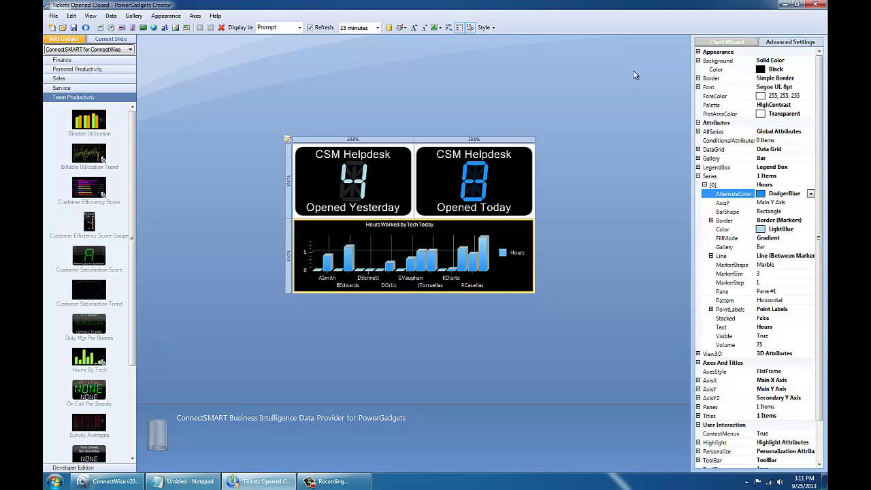
Open the data parameters and review the COPY_location_1 through COPY_is_to_date_1 parameters.
left_click(110, 15)
left_click(130, 36)
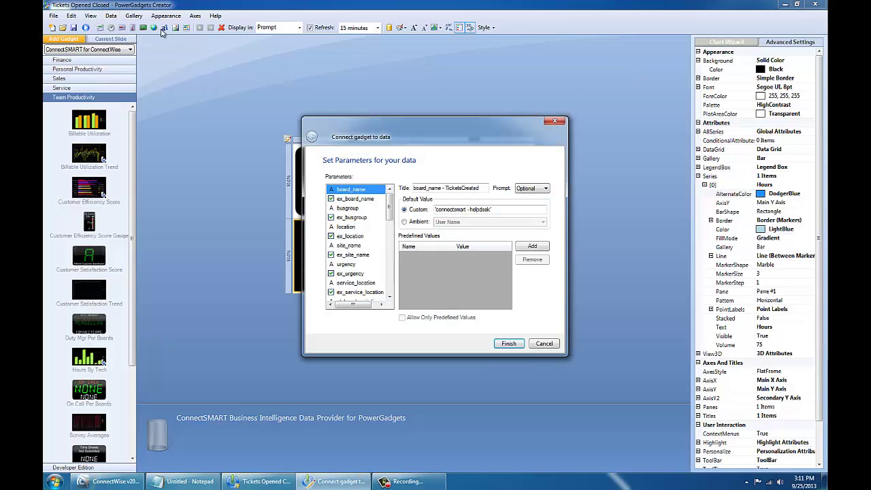
left_click_drag(430, 110, 474, 74)
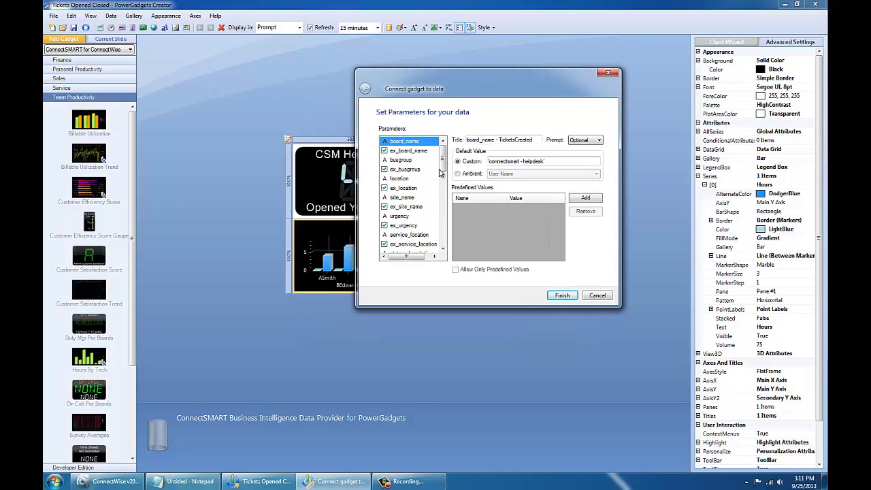
left_click_drag(443, 163, 414, 257)
left_click(404, 207)
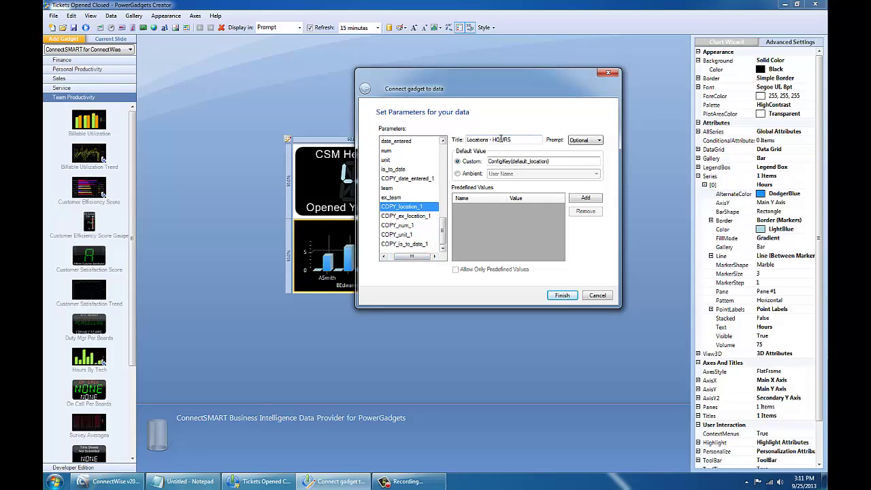
left_click_drag(402, 257, 396, 257)
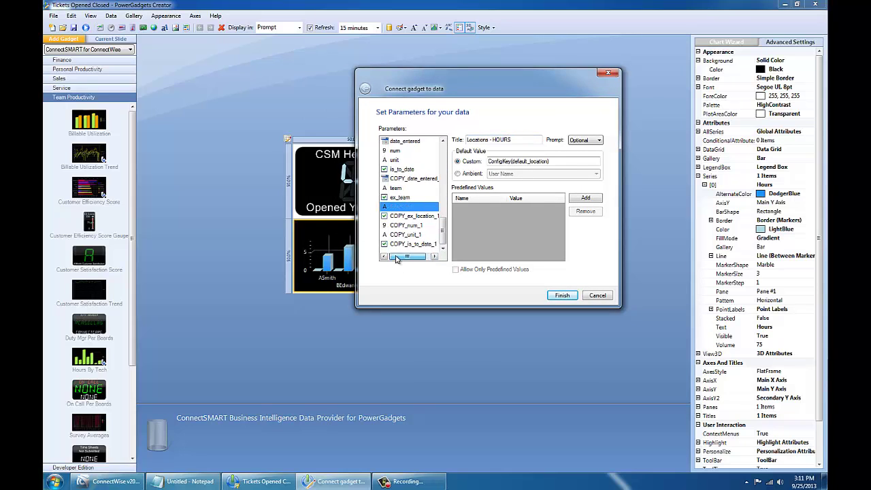
left_click(417, 216)
left_click(418, 225)
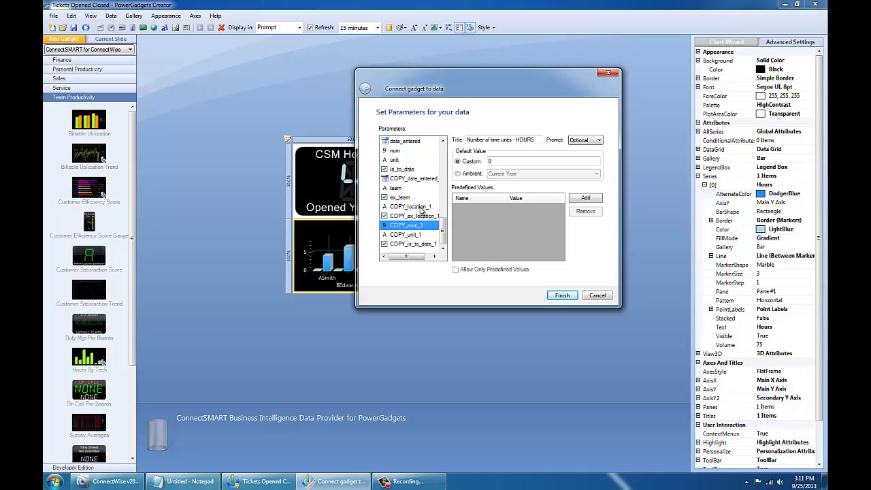
left_click(406, 235)
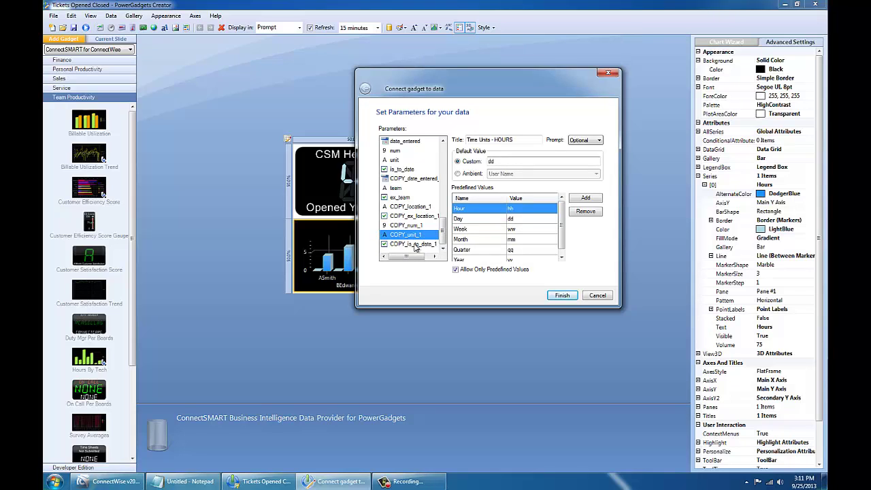
left_click(415, 245)
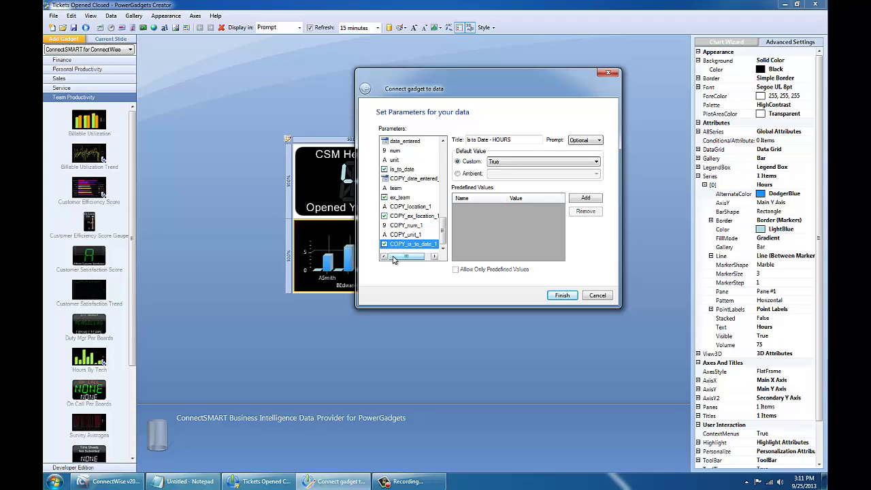
Give the team parameter a custom default of ConfigKey[team_emp] and apply.
left_click(399, 188)
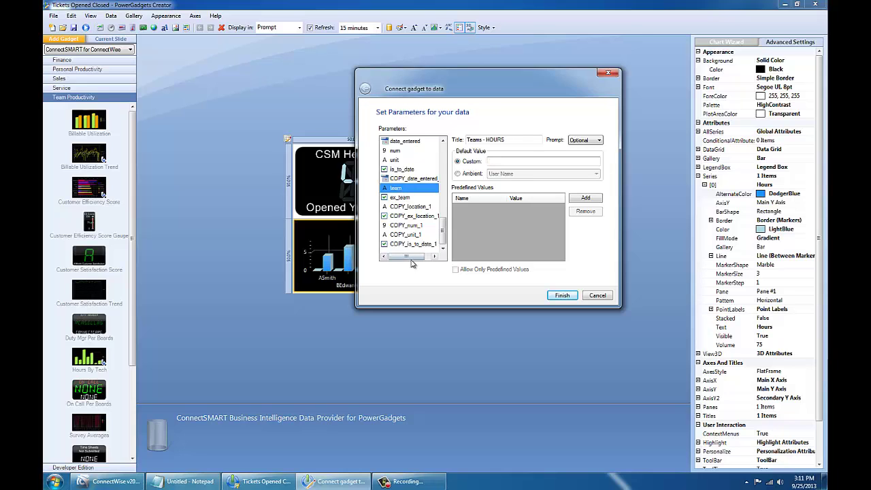
left_click(538, 162)
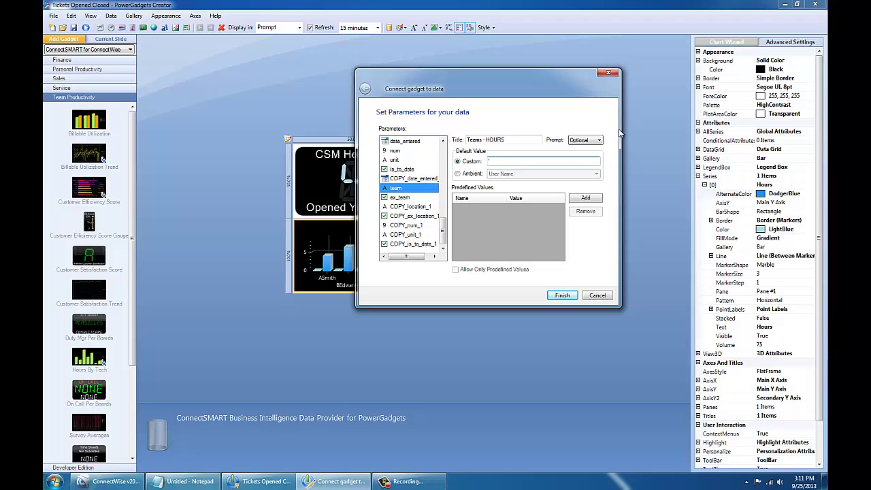
type("ConfigKey[team_eng")
left_click(562, 295)
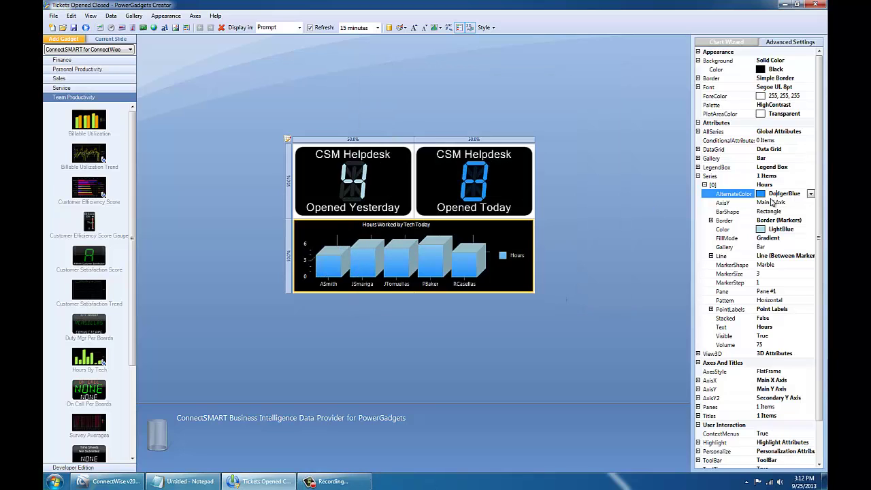
Clear the alternate colour and set the bars' colour to DodgerBlue.
key("BackSpace")
left_click(783, 230)
type("DodgerBlue")
key("Return")
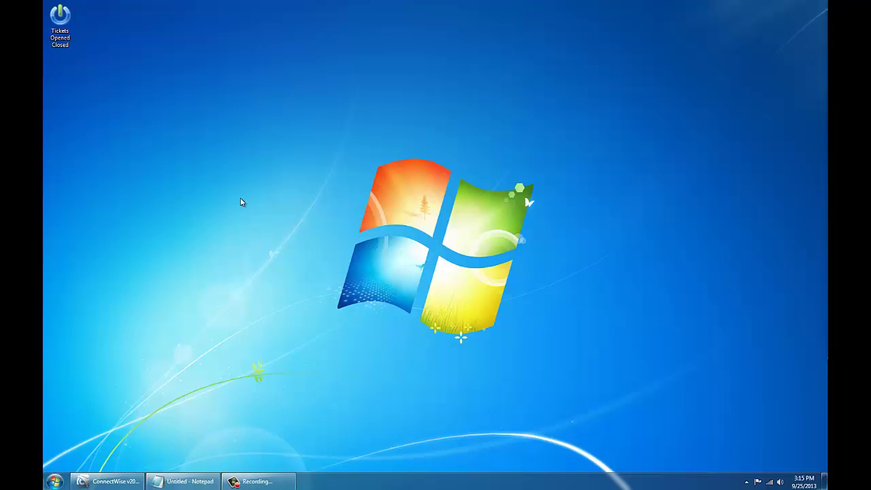
Launch the Tickets Opened Closed desktop gadget and switch it to Floating mode.
double_click(66, 32)
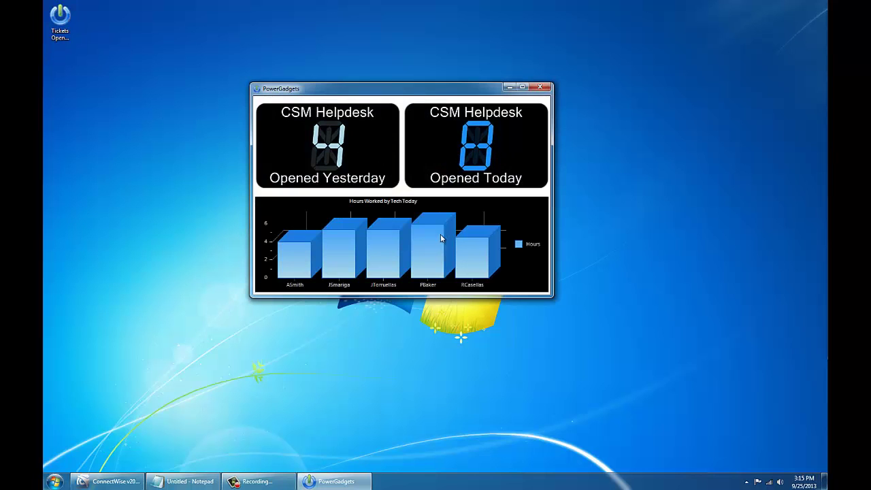
right_click(377, 103)
left_click(401, 108)
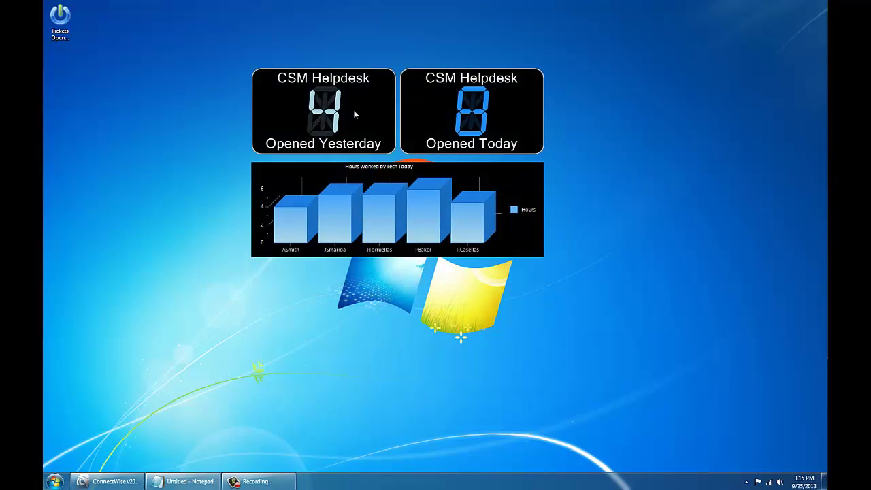